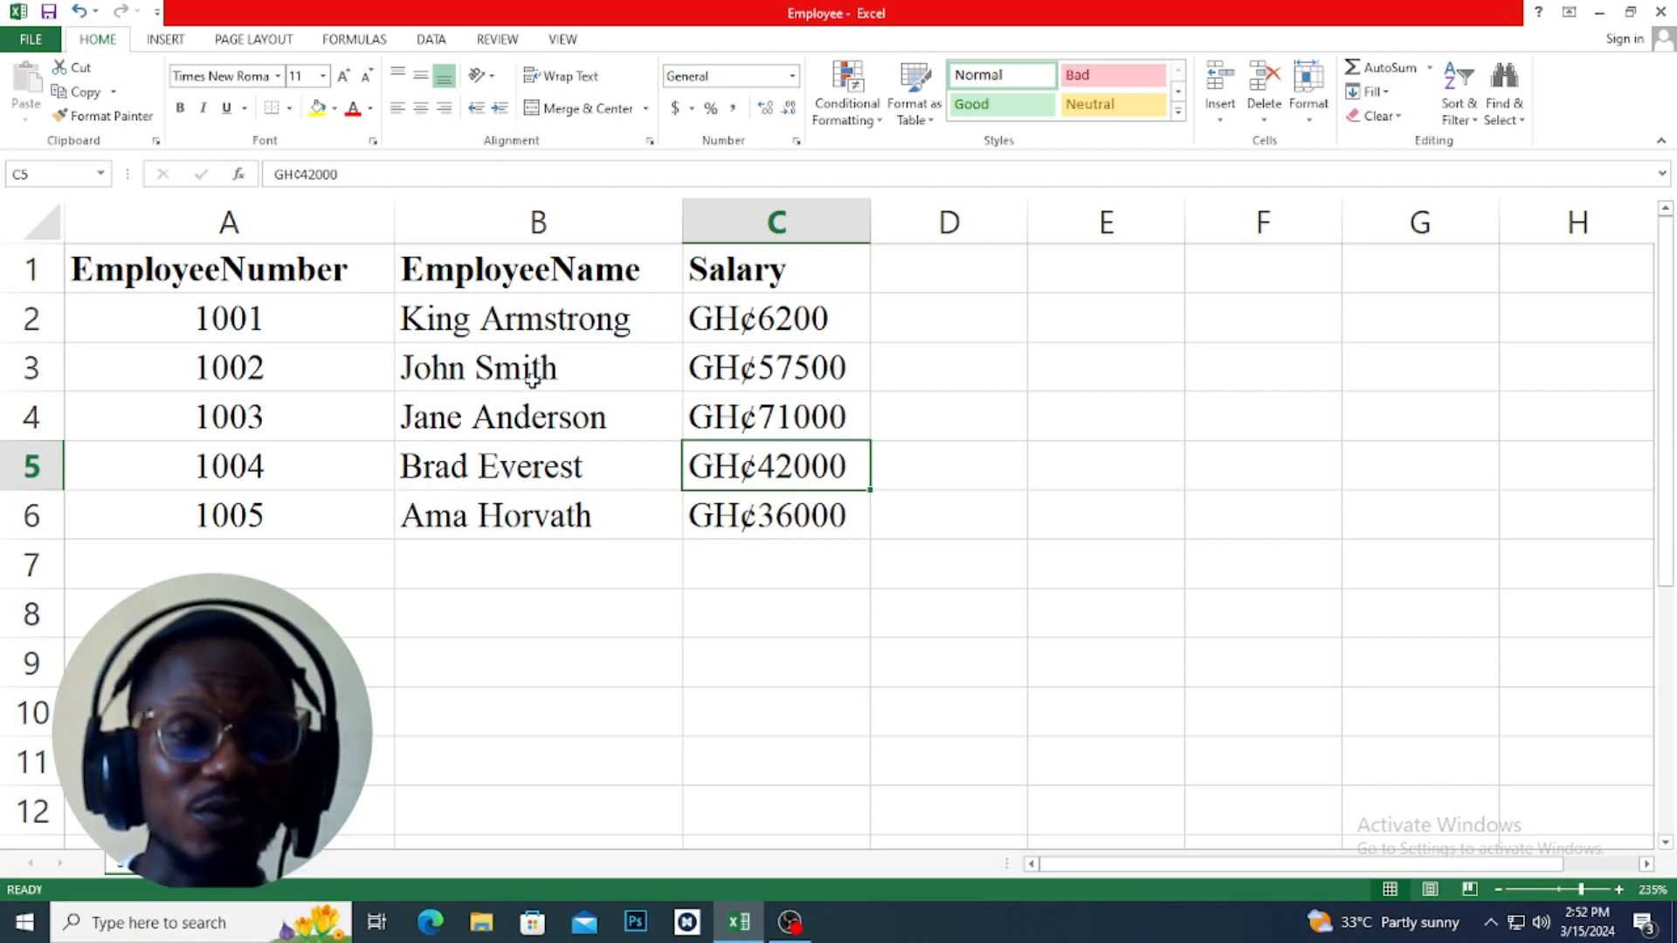
- Copy the word Employee from the EmployeeNumber header in cell A1 and leave the cell unchanged
double_click(226, 276)
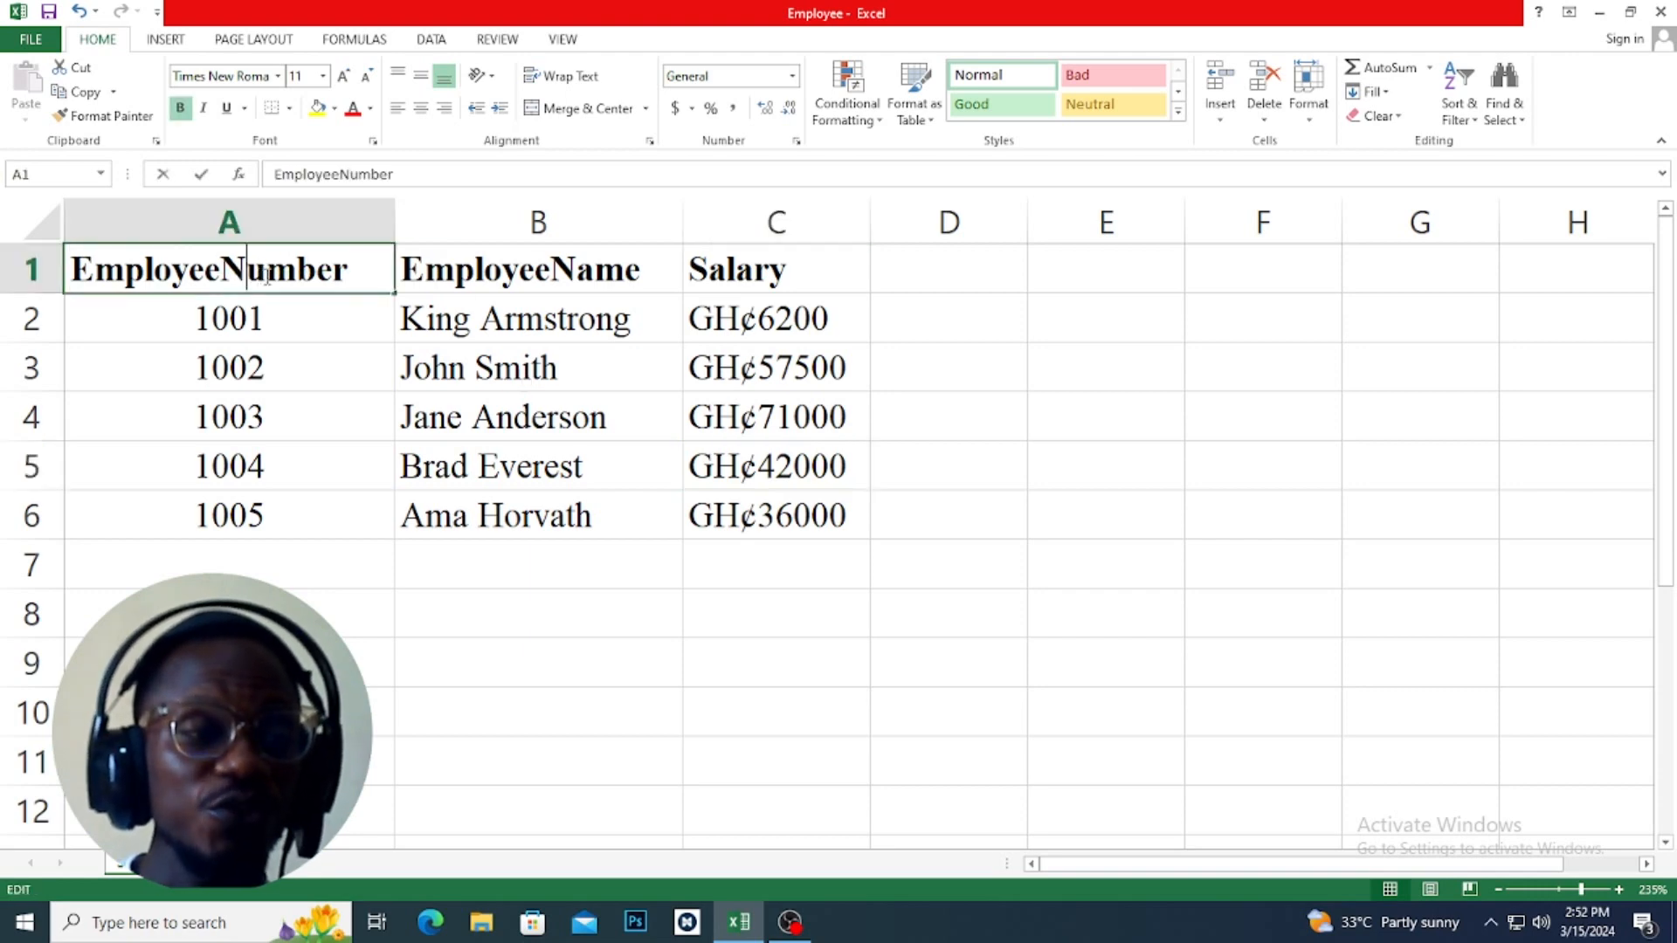
left_click_drag(223, 278, 7, 288)
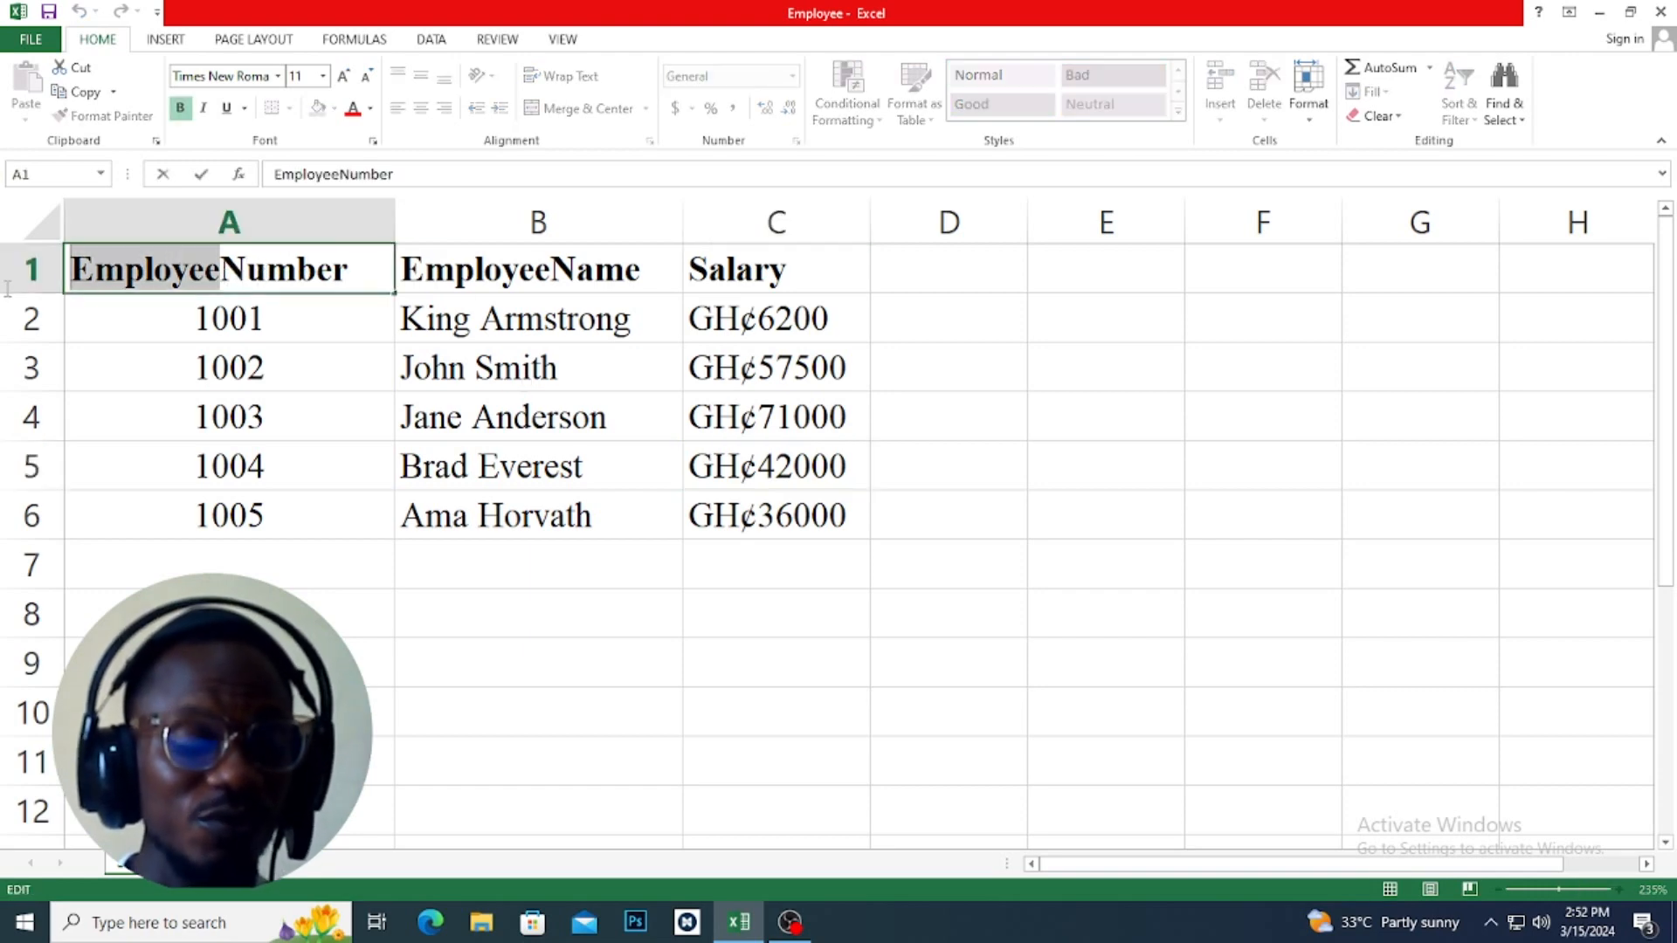
key("ctrl+c")
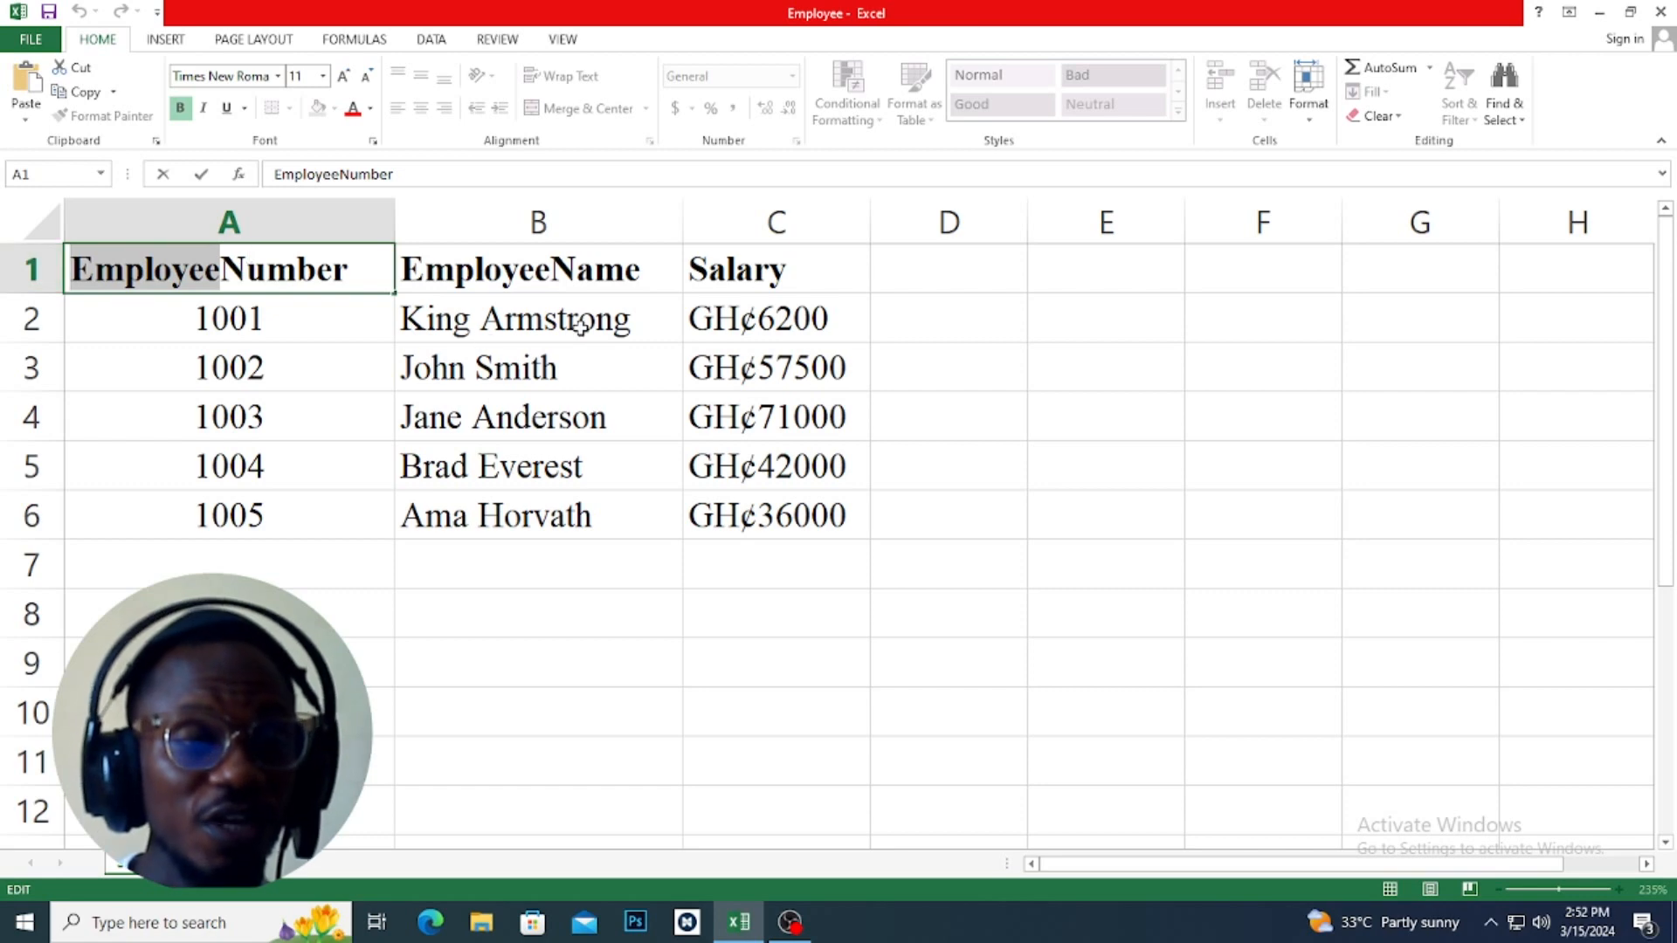
left_click(472, 366)
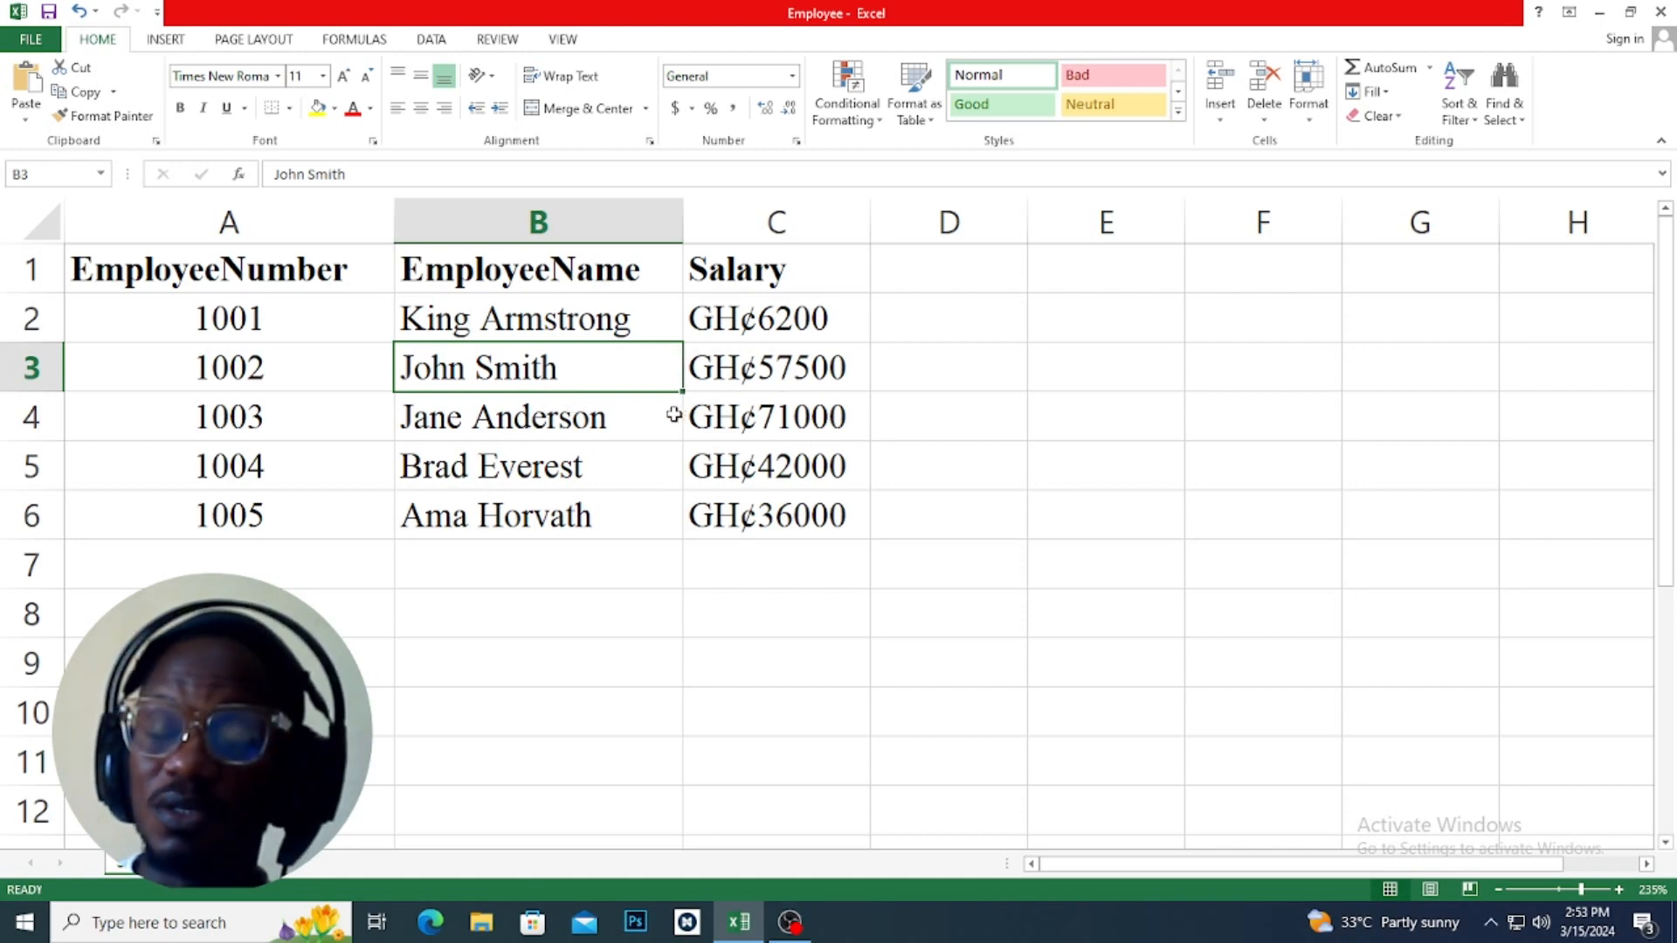
- Save the workbook as Employee in the Documents folder in Excel Workbook format, replacing the existing file
left_click(33, 42)
left_click(66, 248)
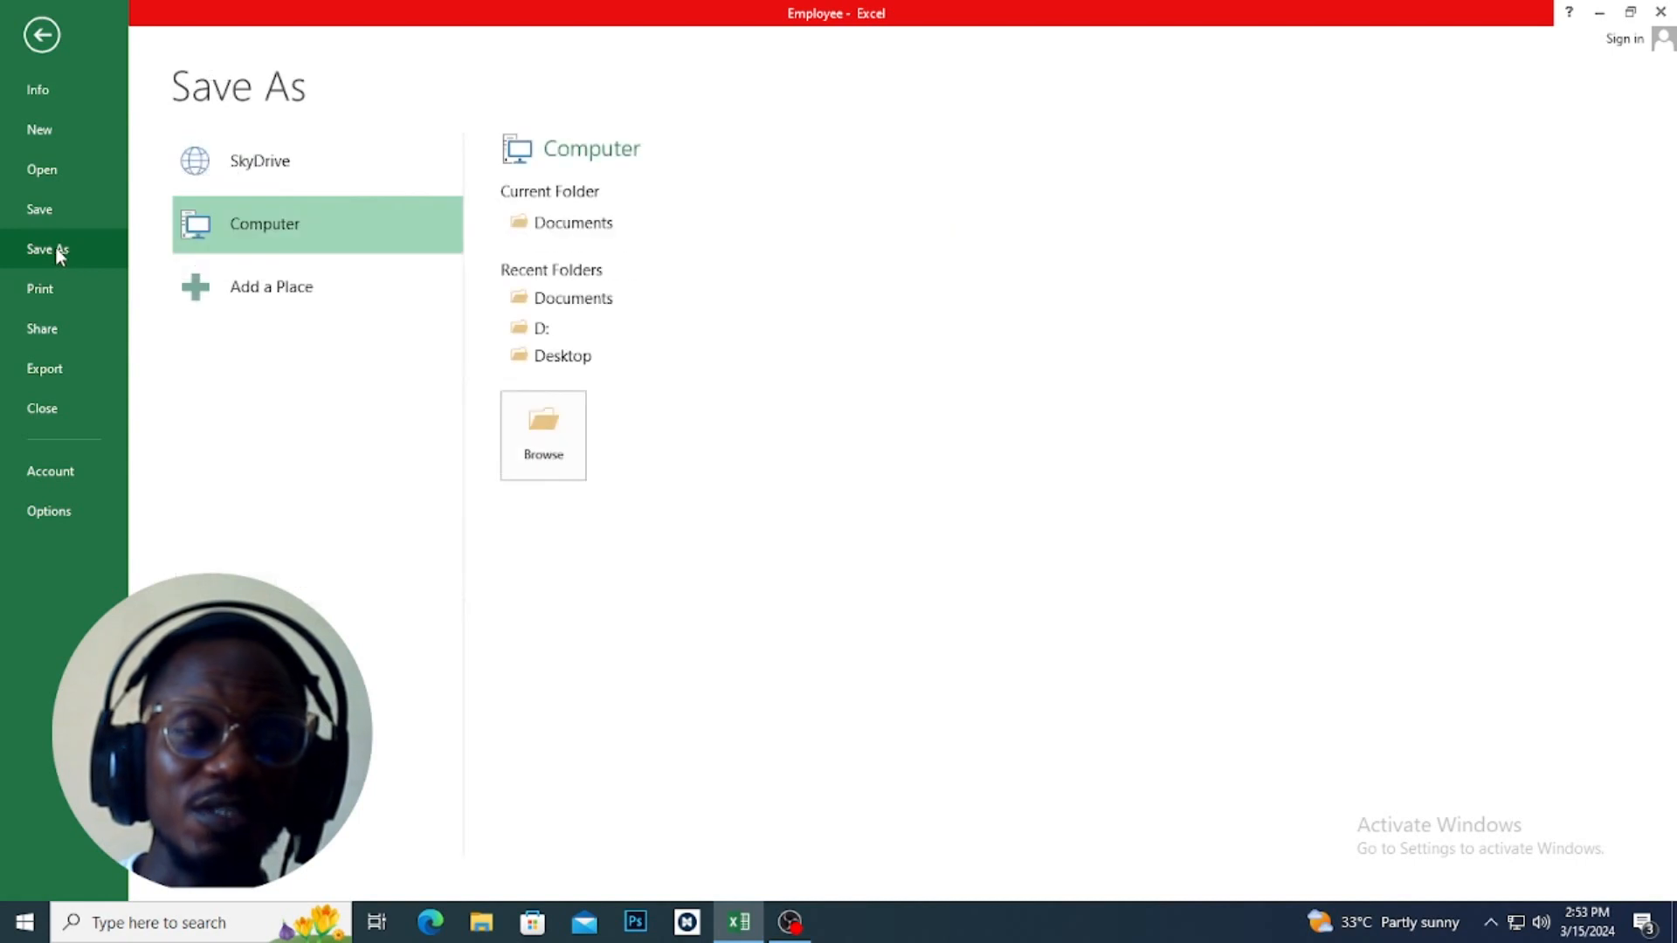
left_click(549, 428)
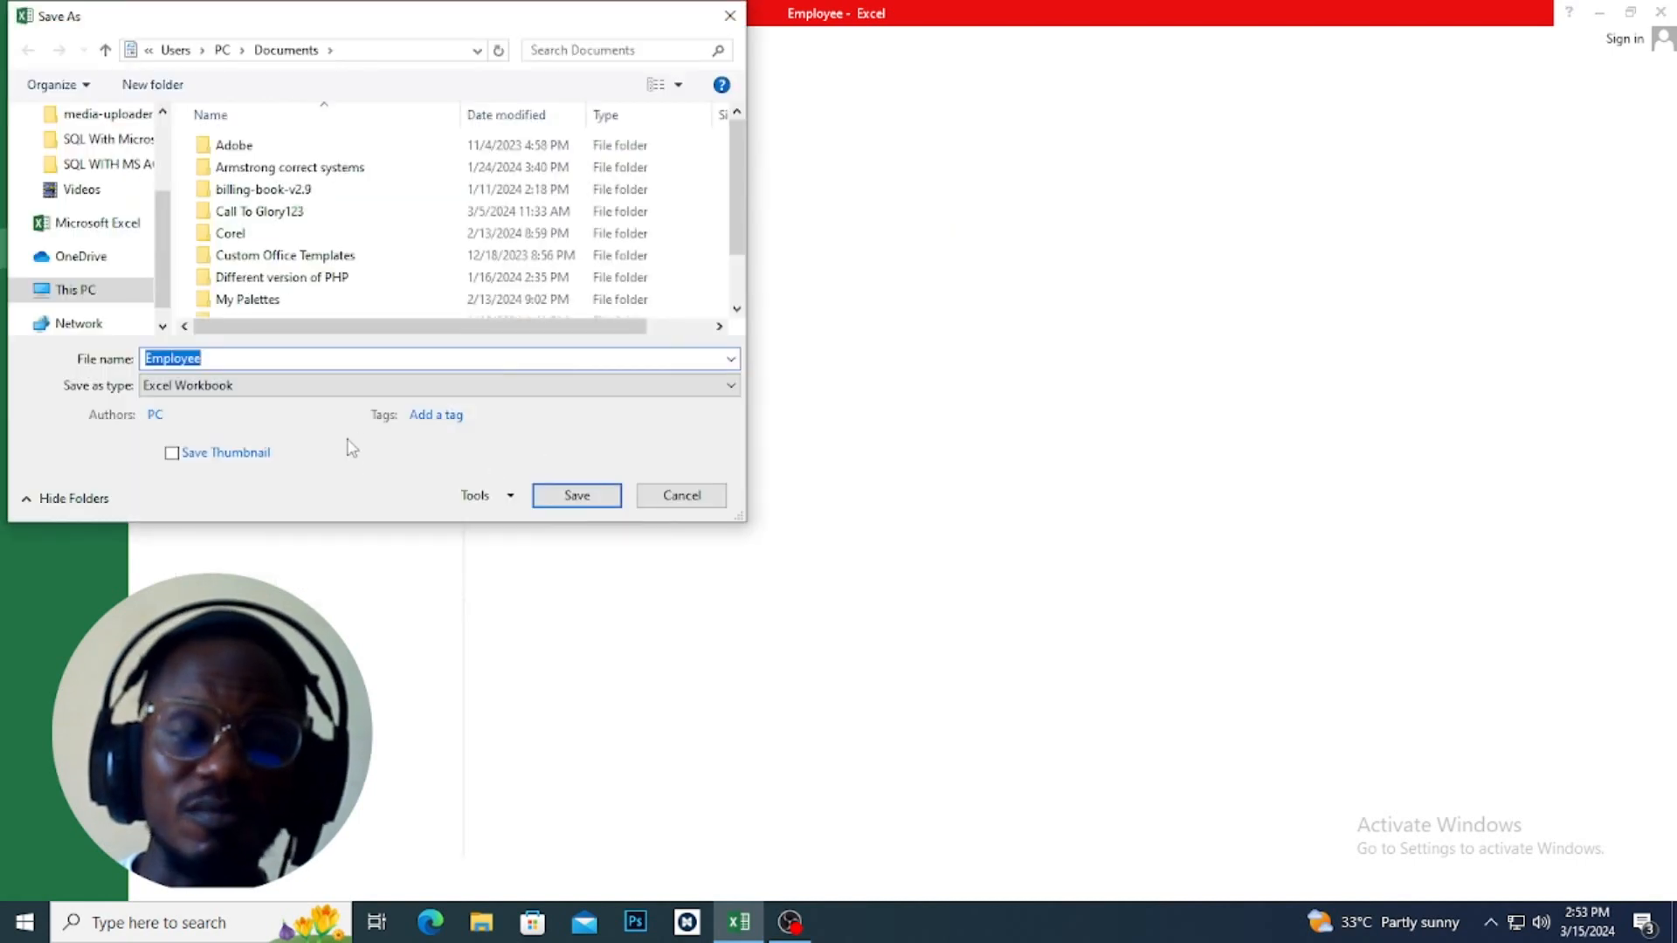
scroll(159, 227, "up", 3)
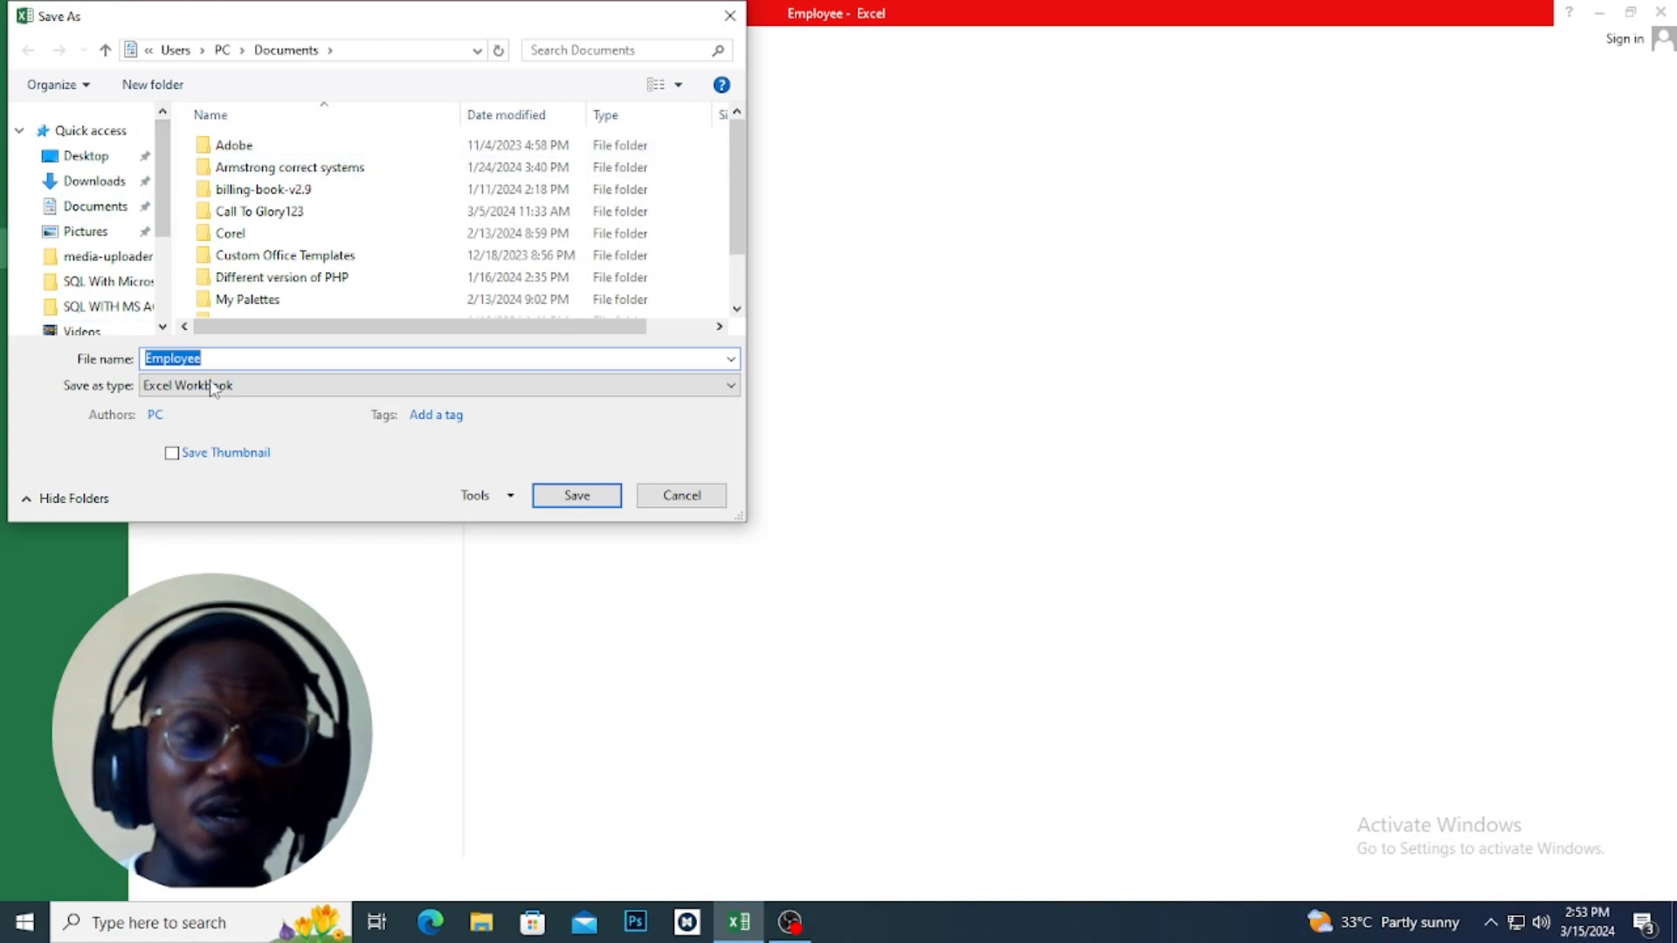
left_click(96, 208)
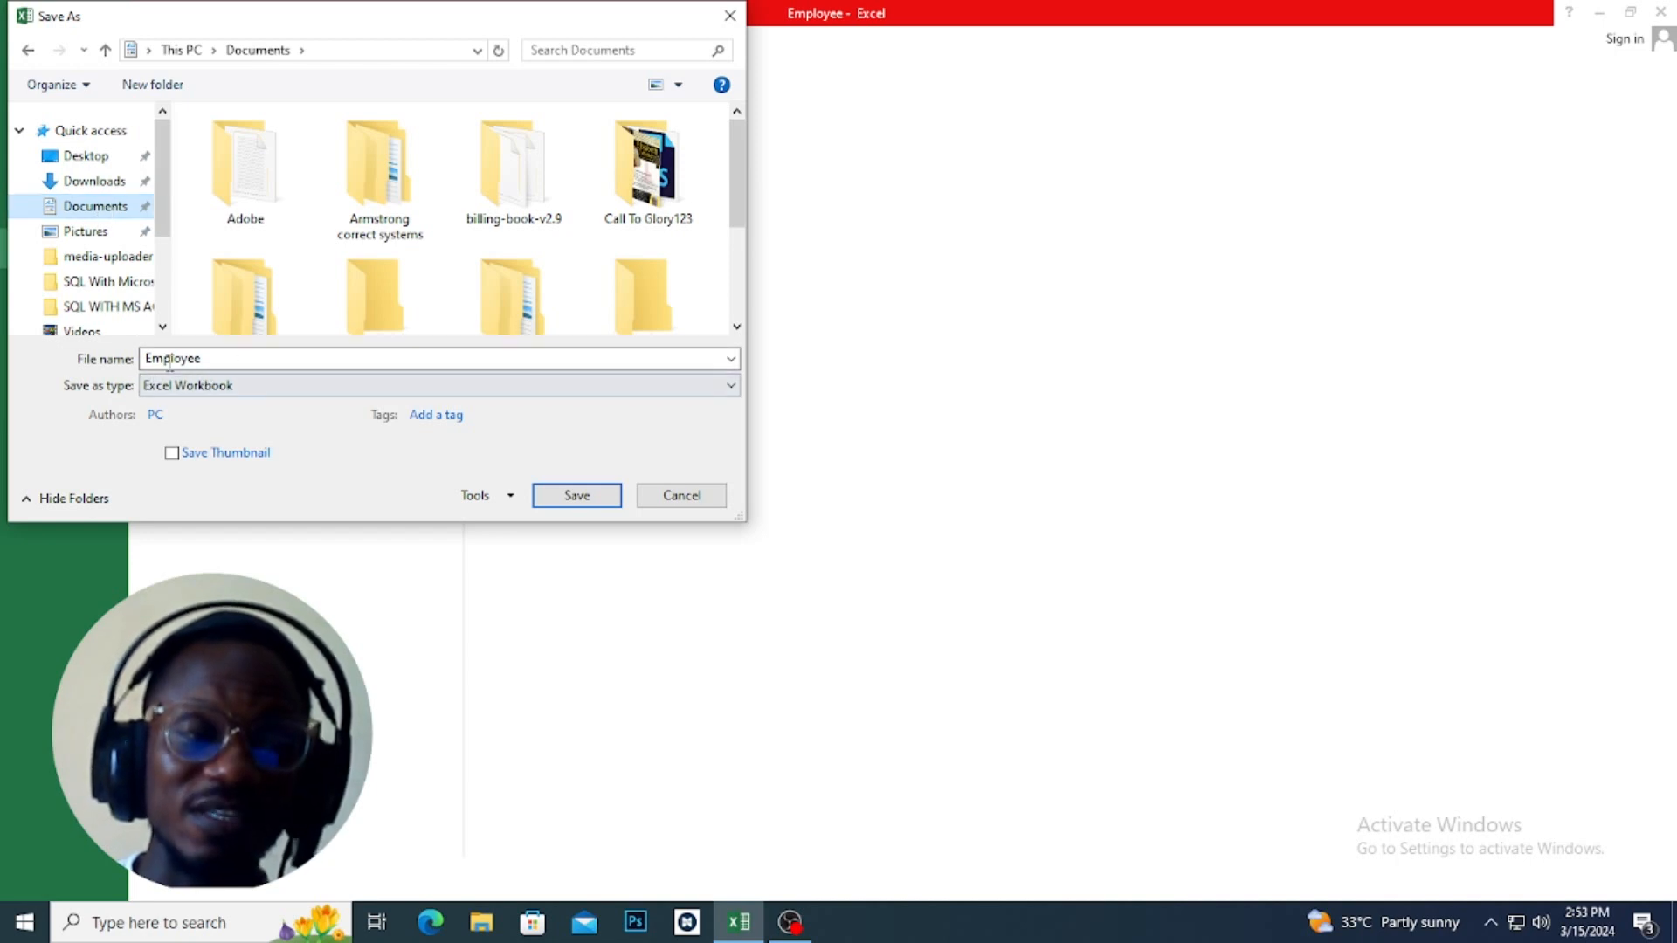
left_click(564, 502)
left_click(897, 469)
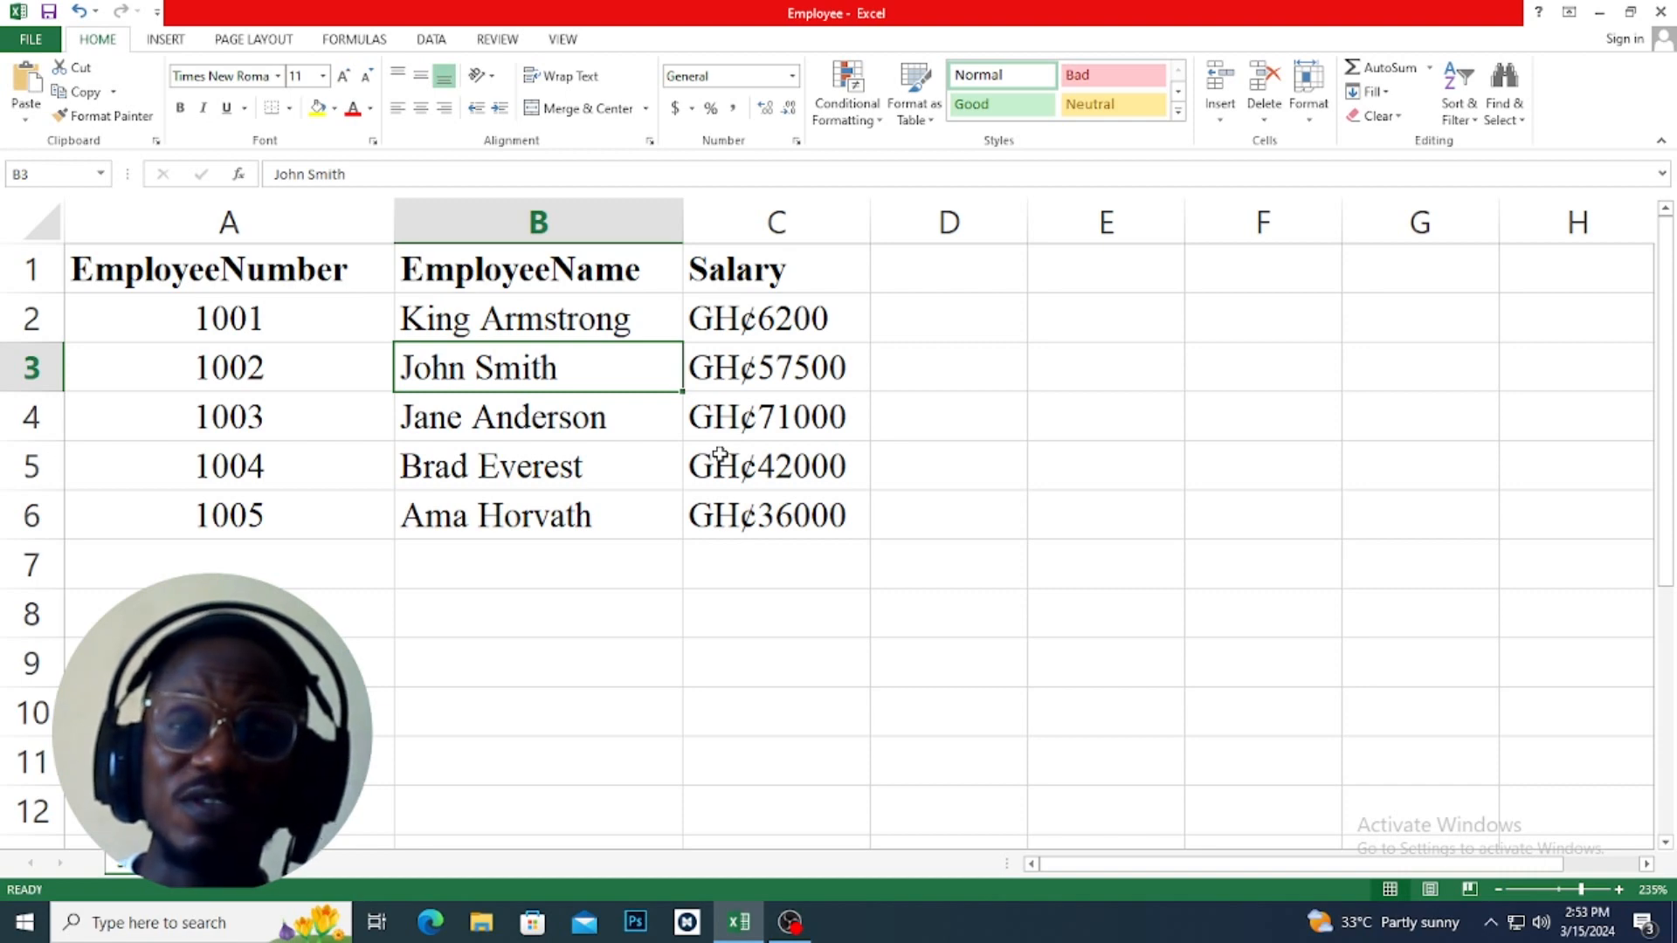
- Search the computer for access and launch Access 2013
key("super")
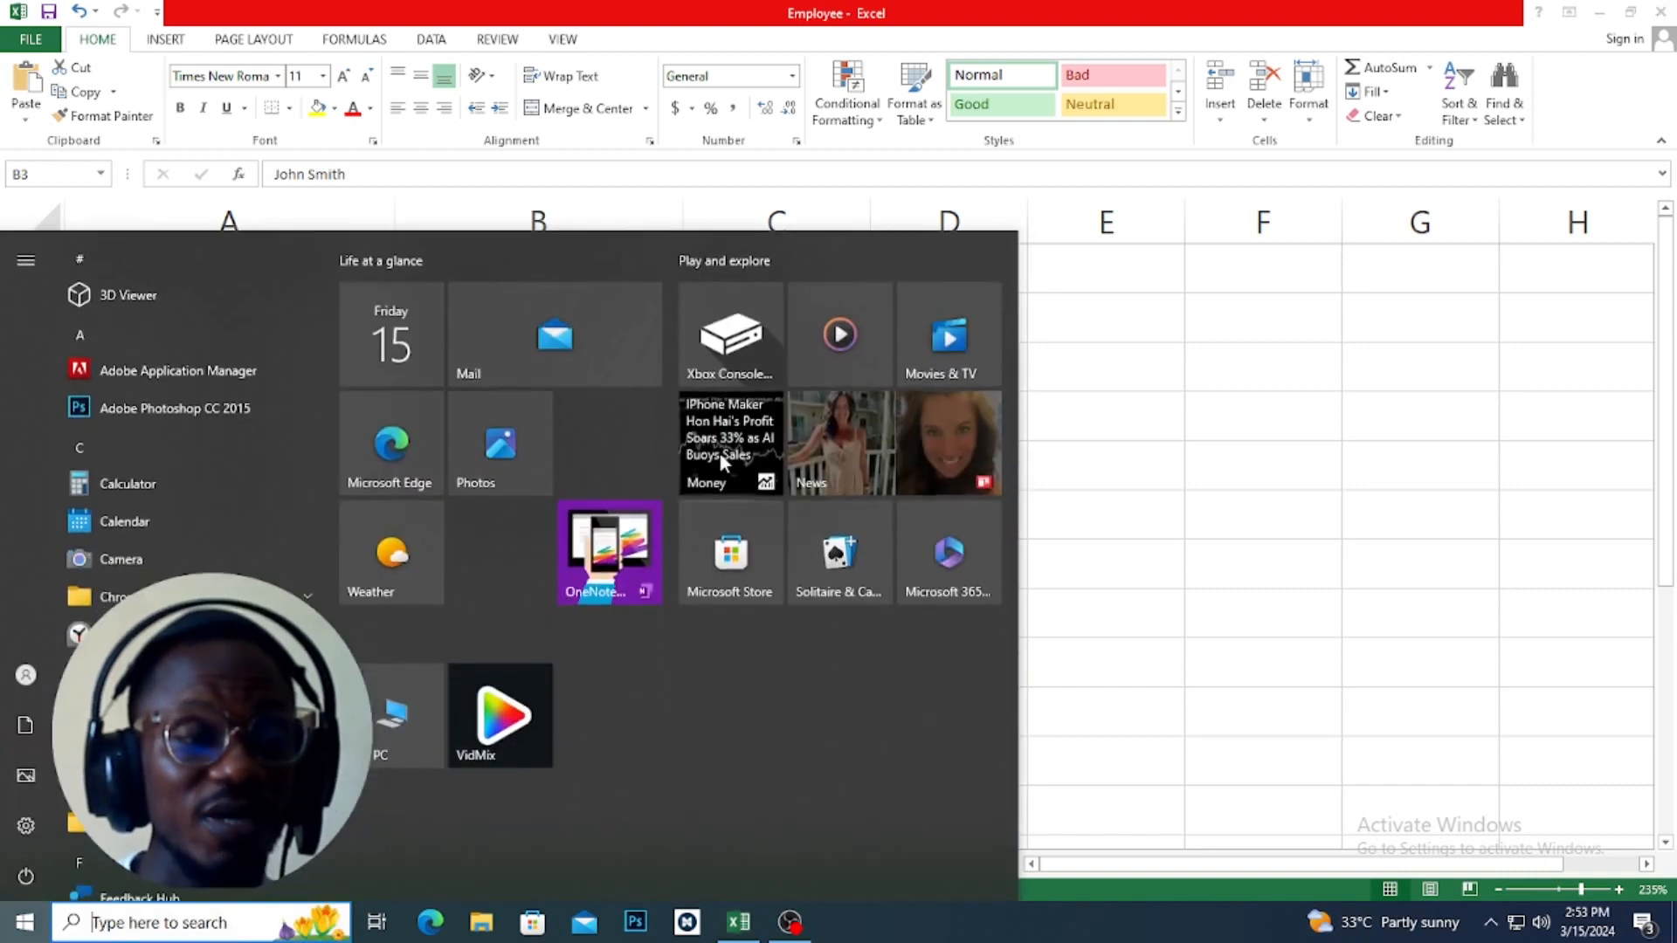
type("a")
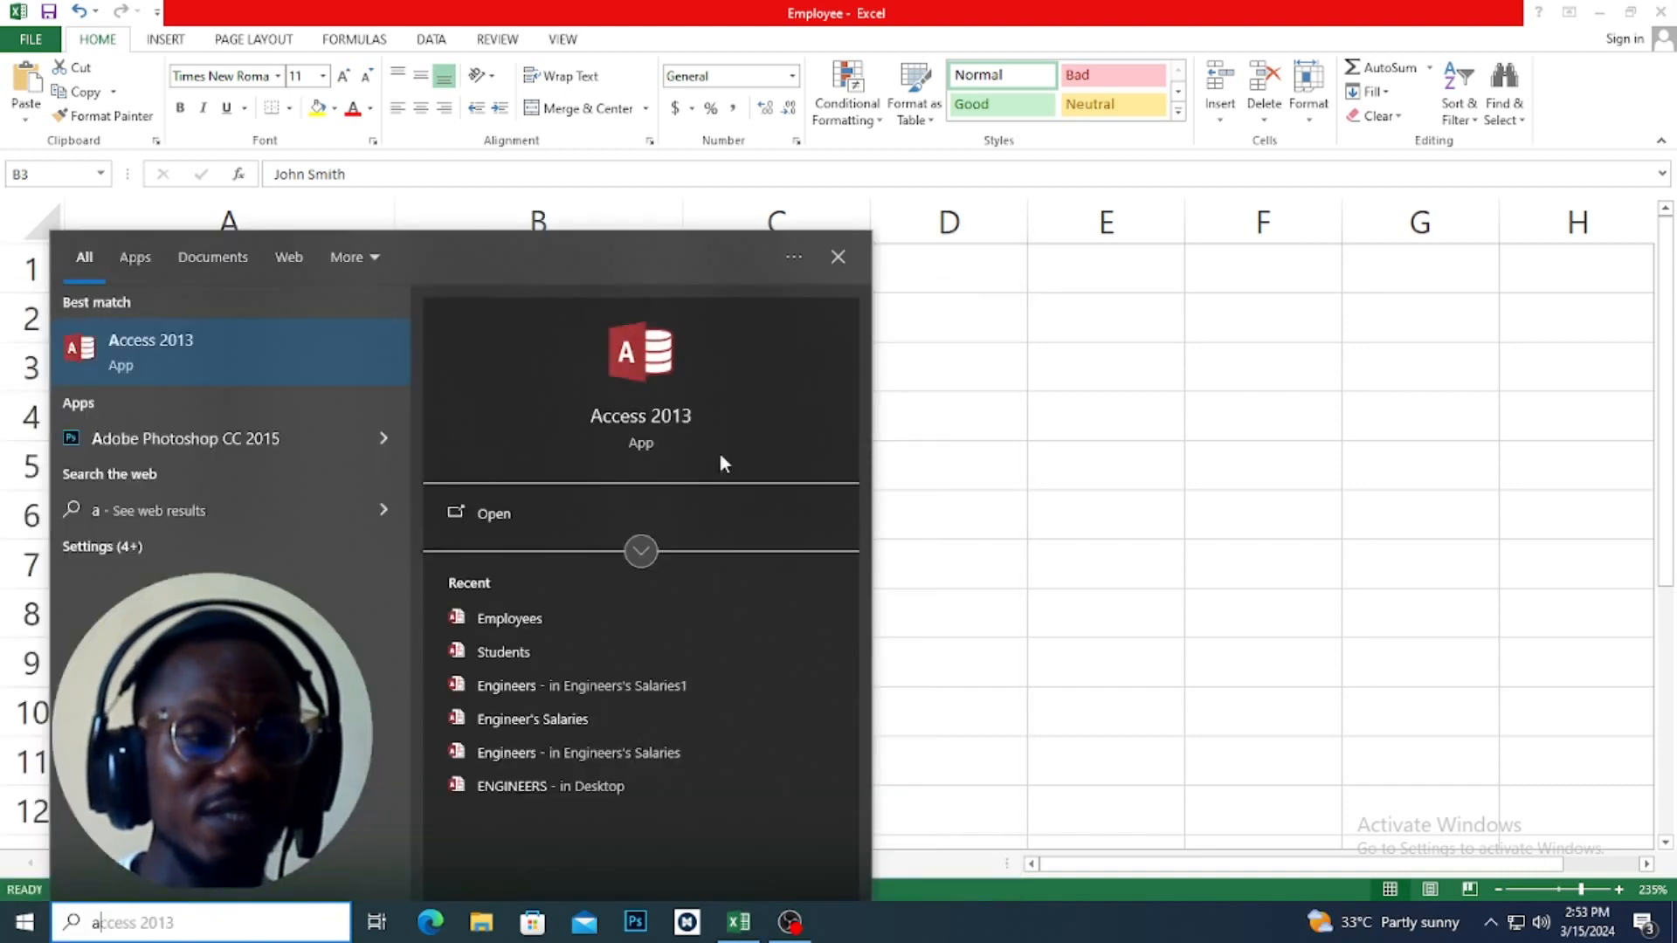
type("ccess")
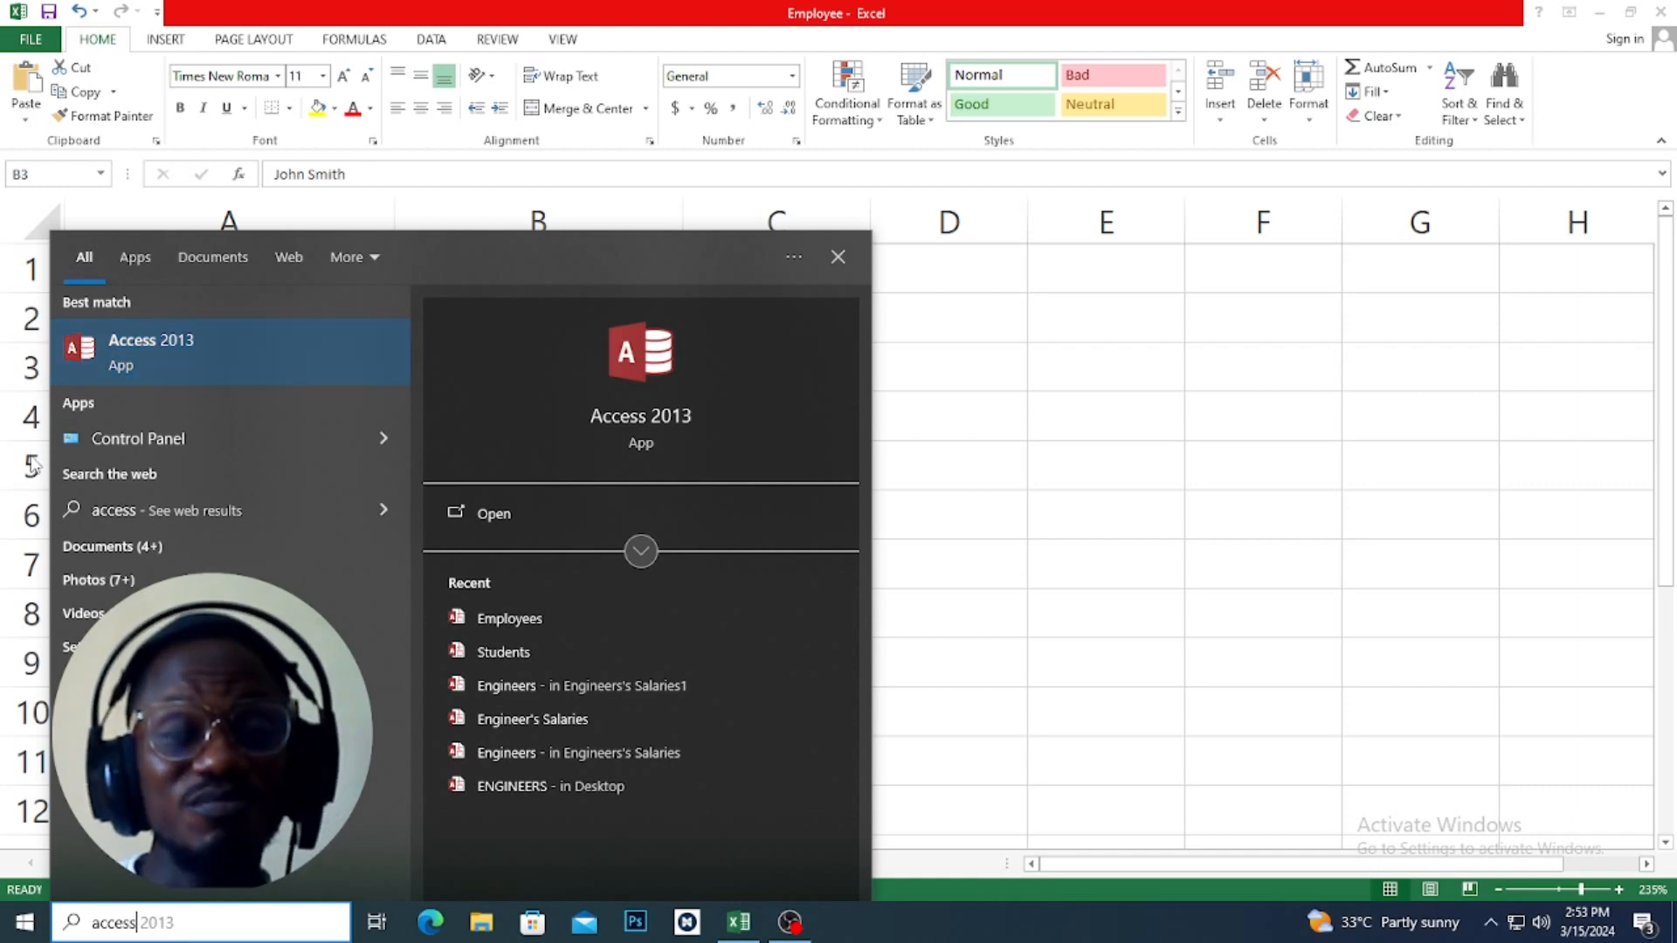
key("Return")
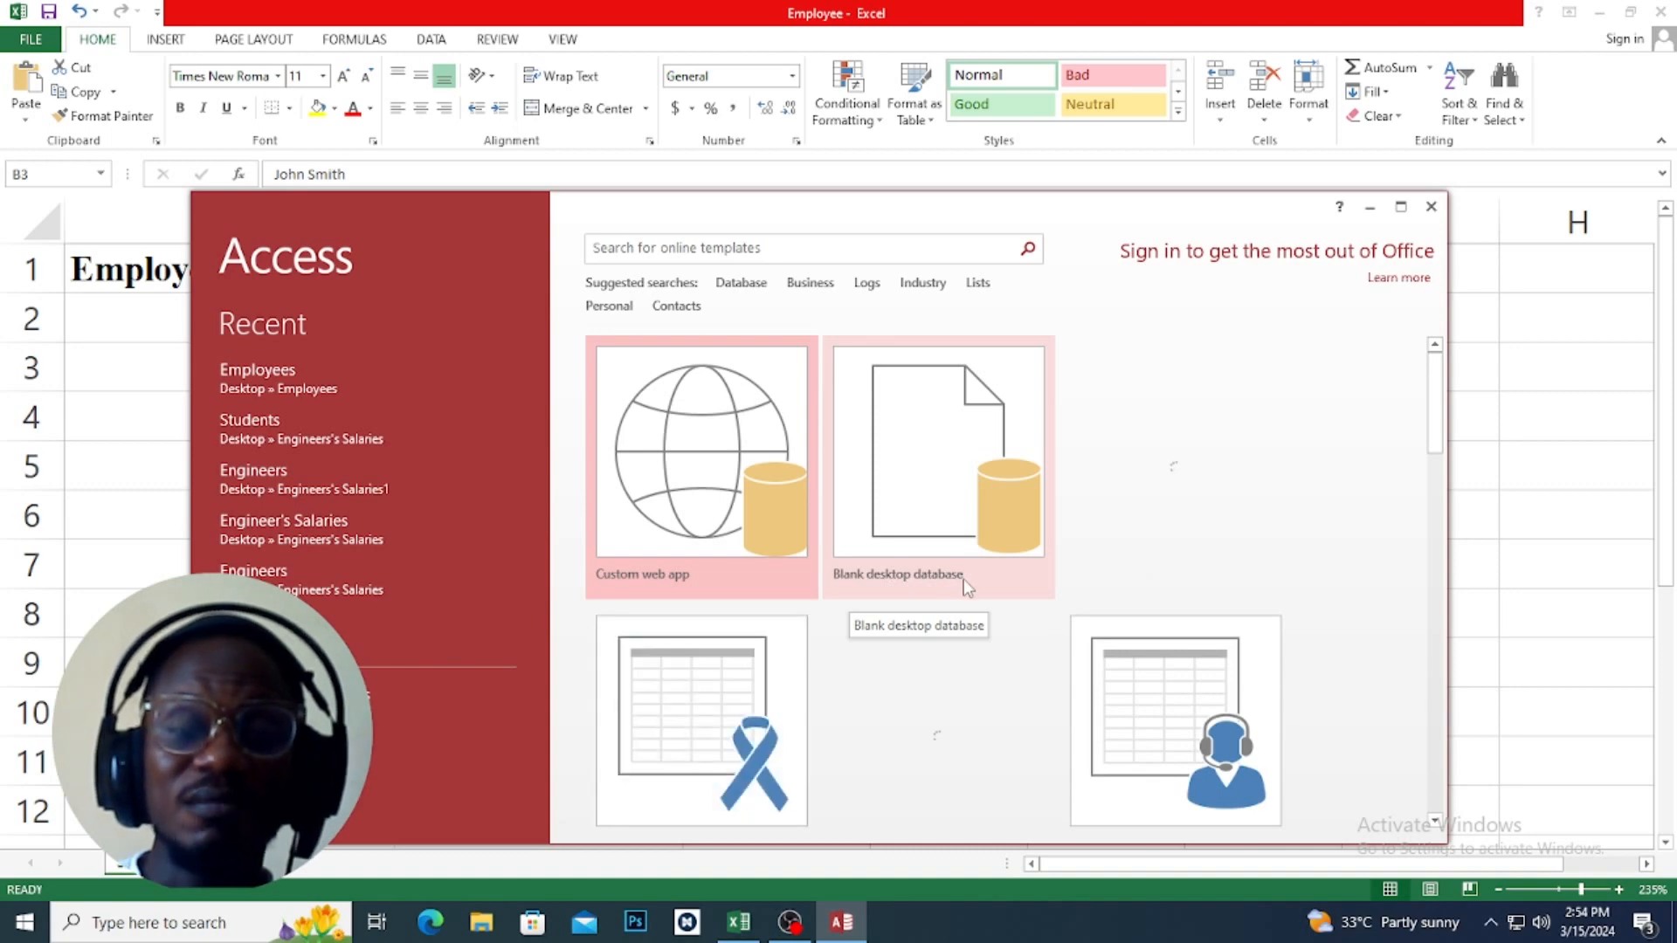
- Create a blank desktop database named Employee in the Documents folder and maximize its window
left_click(920, 465)
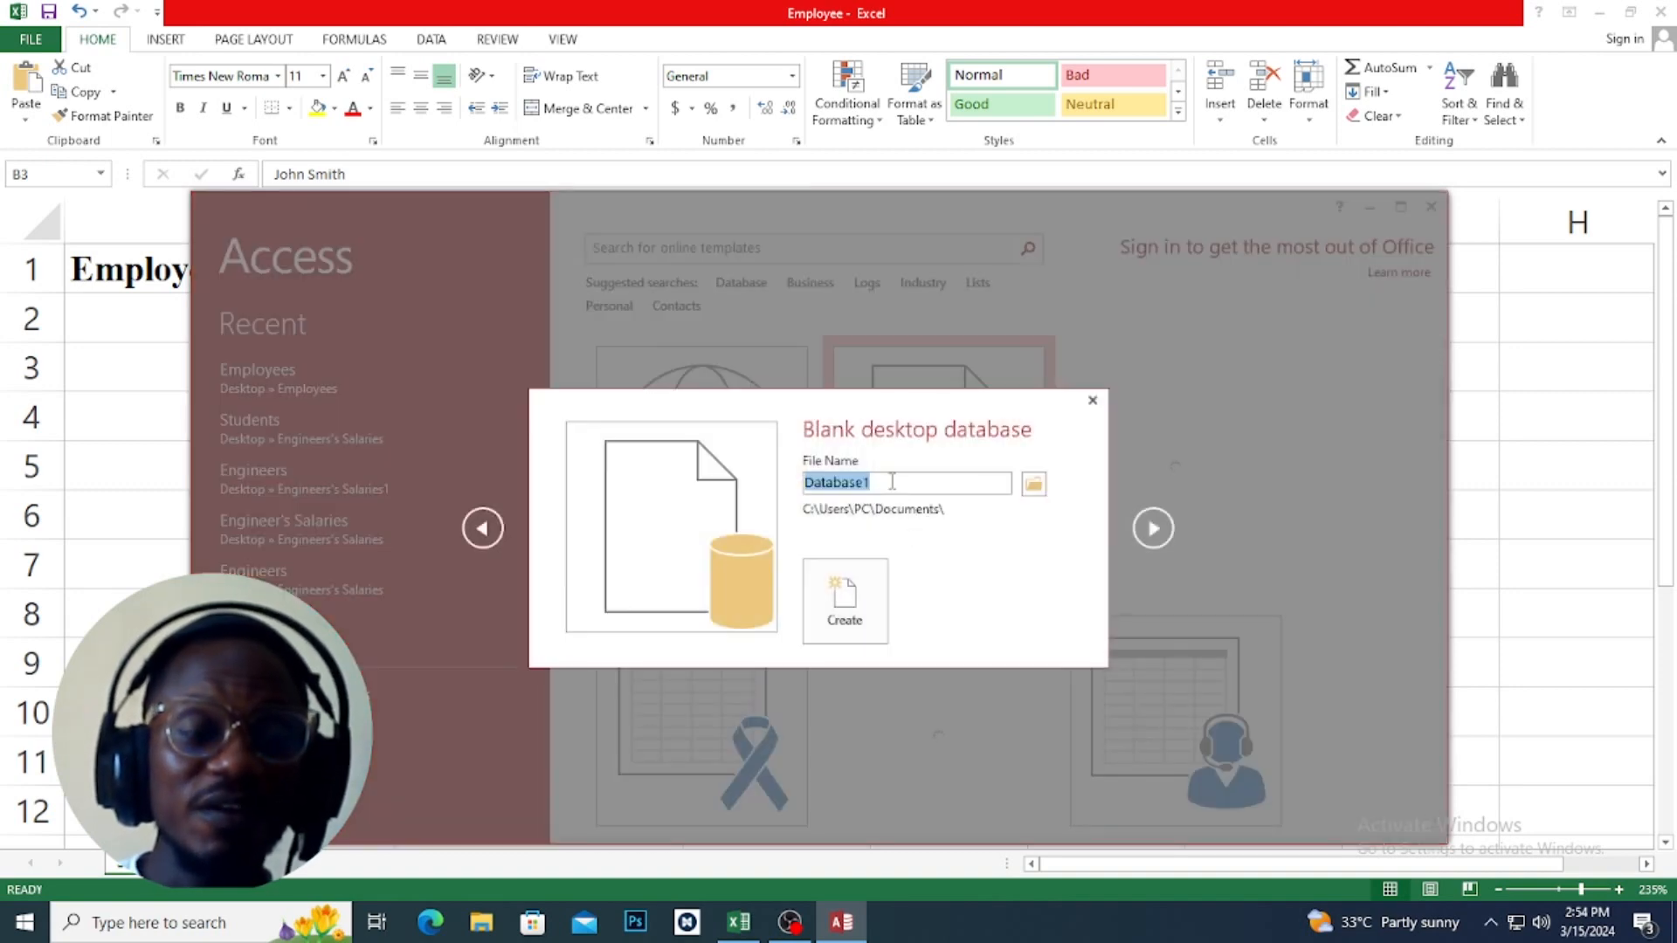
type("Employee")
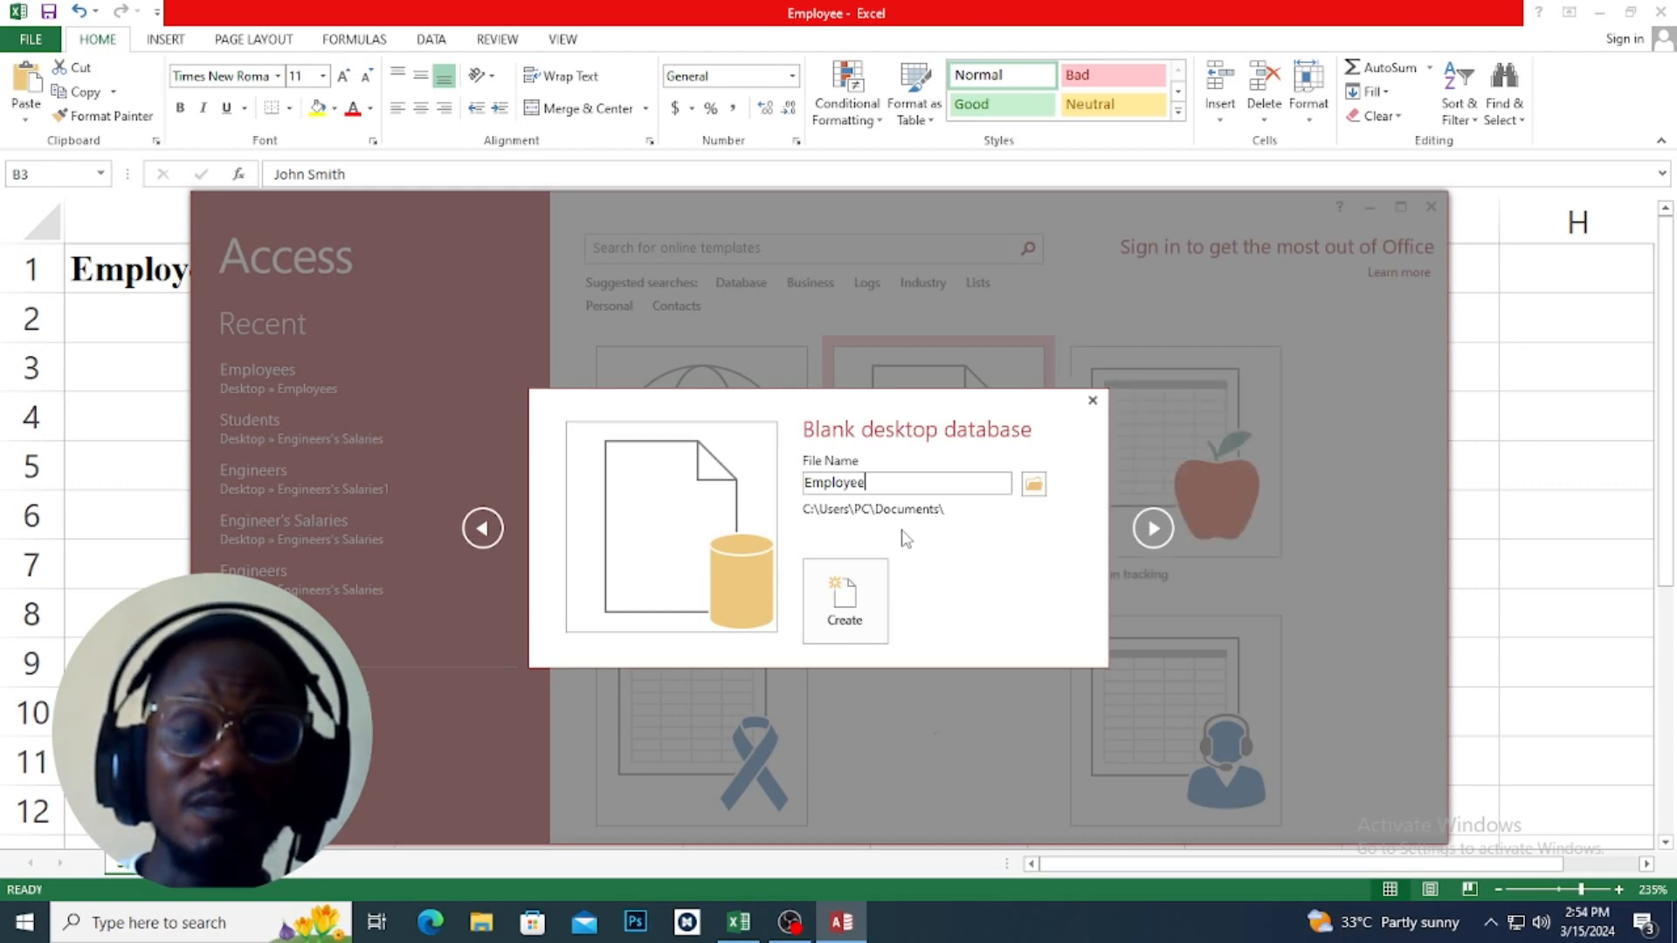
left_click(1033, 484)
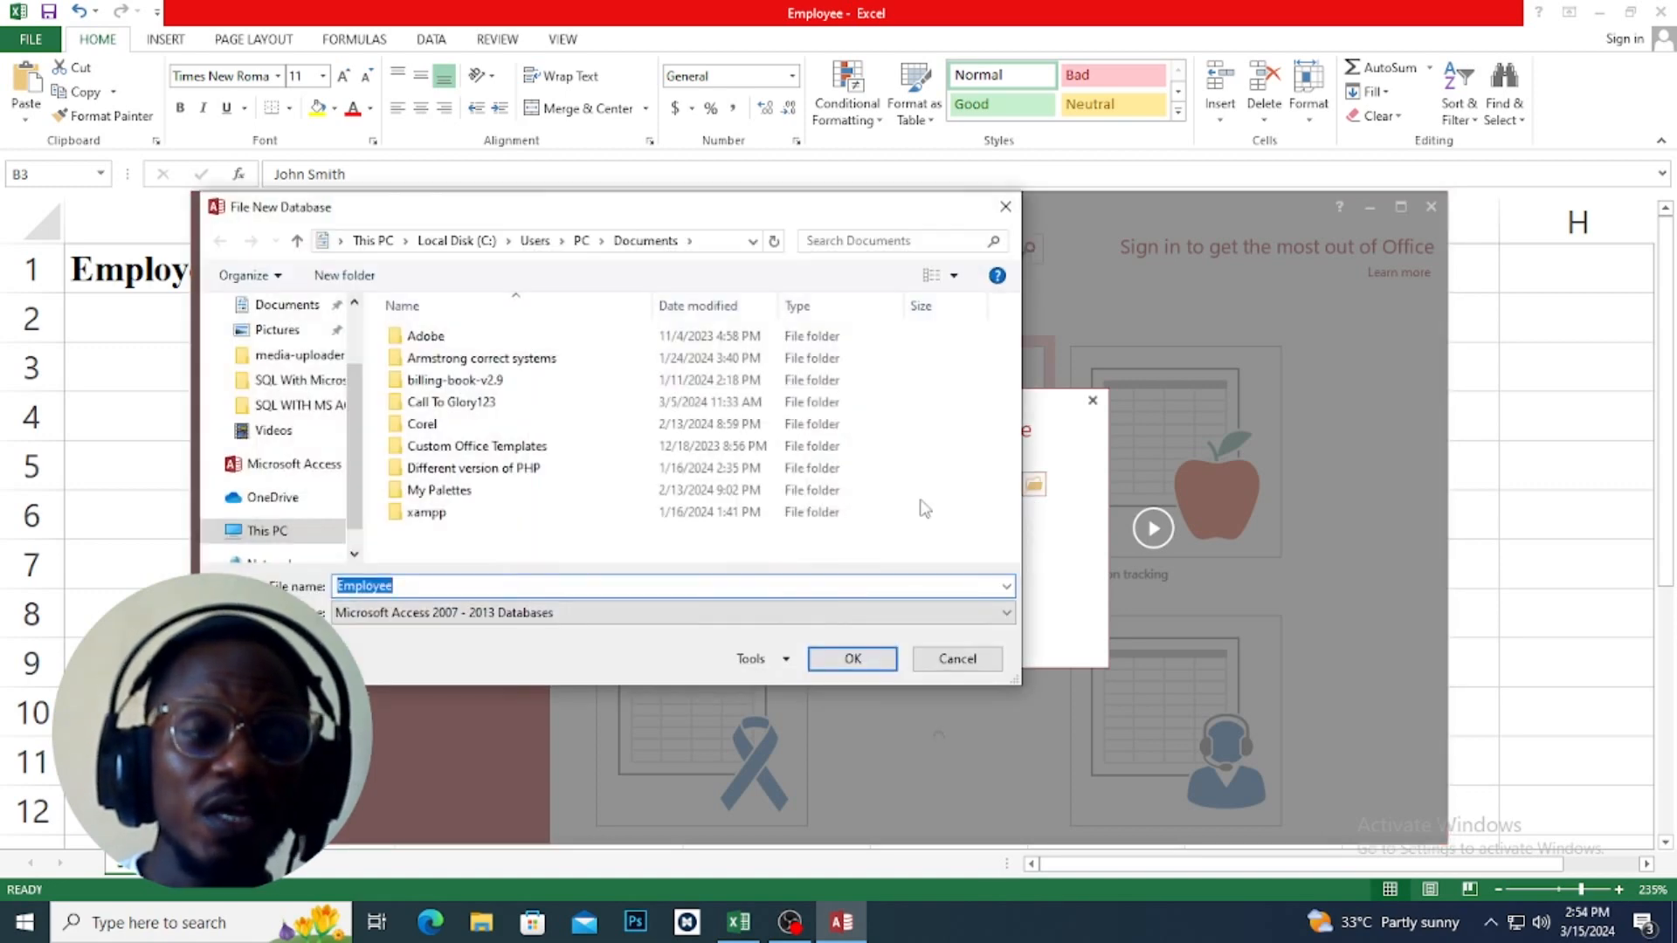
scroll(336, 352, "up", 2)
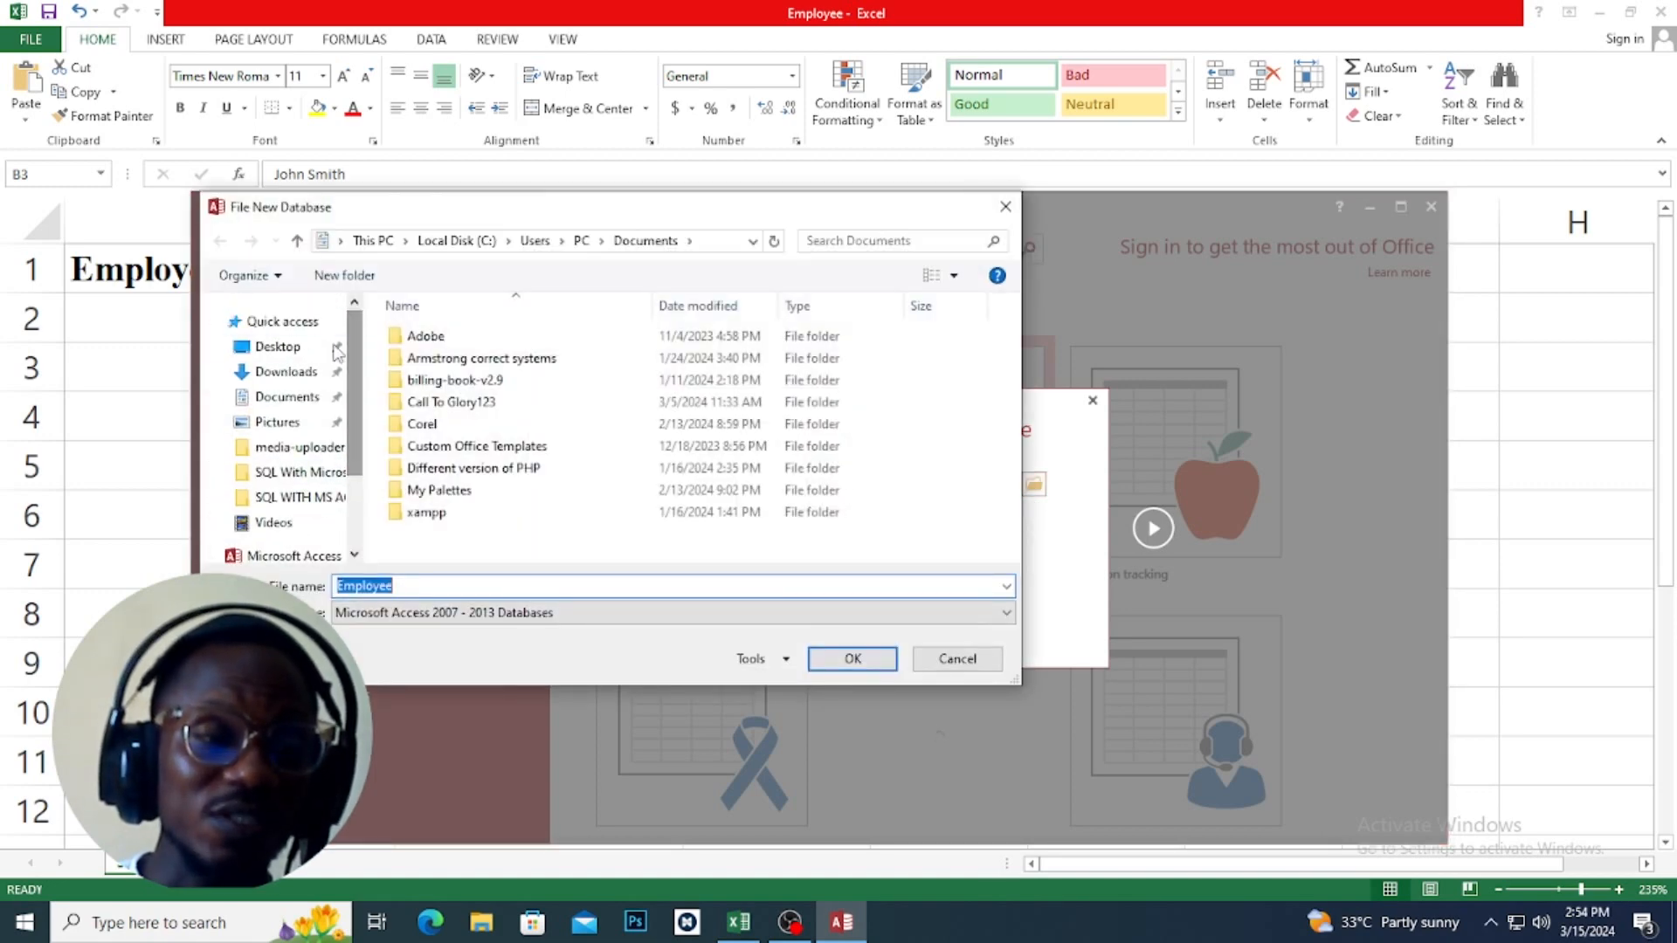
left_click(240, 401)
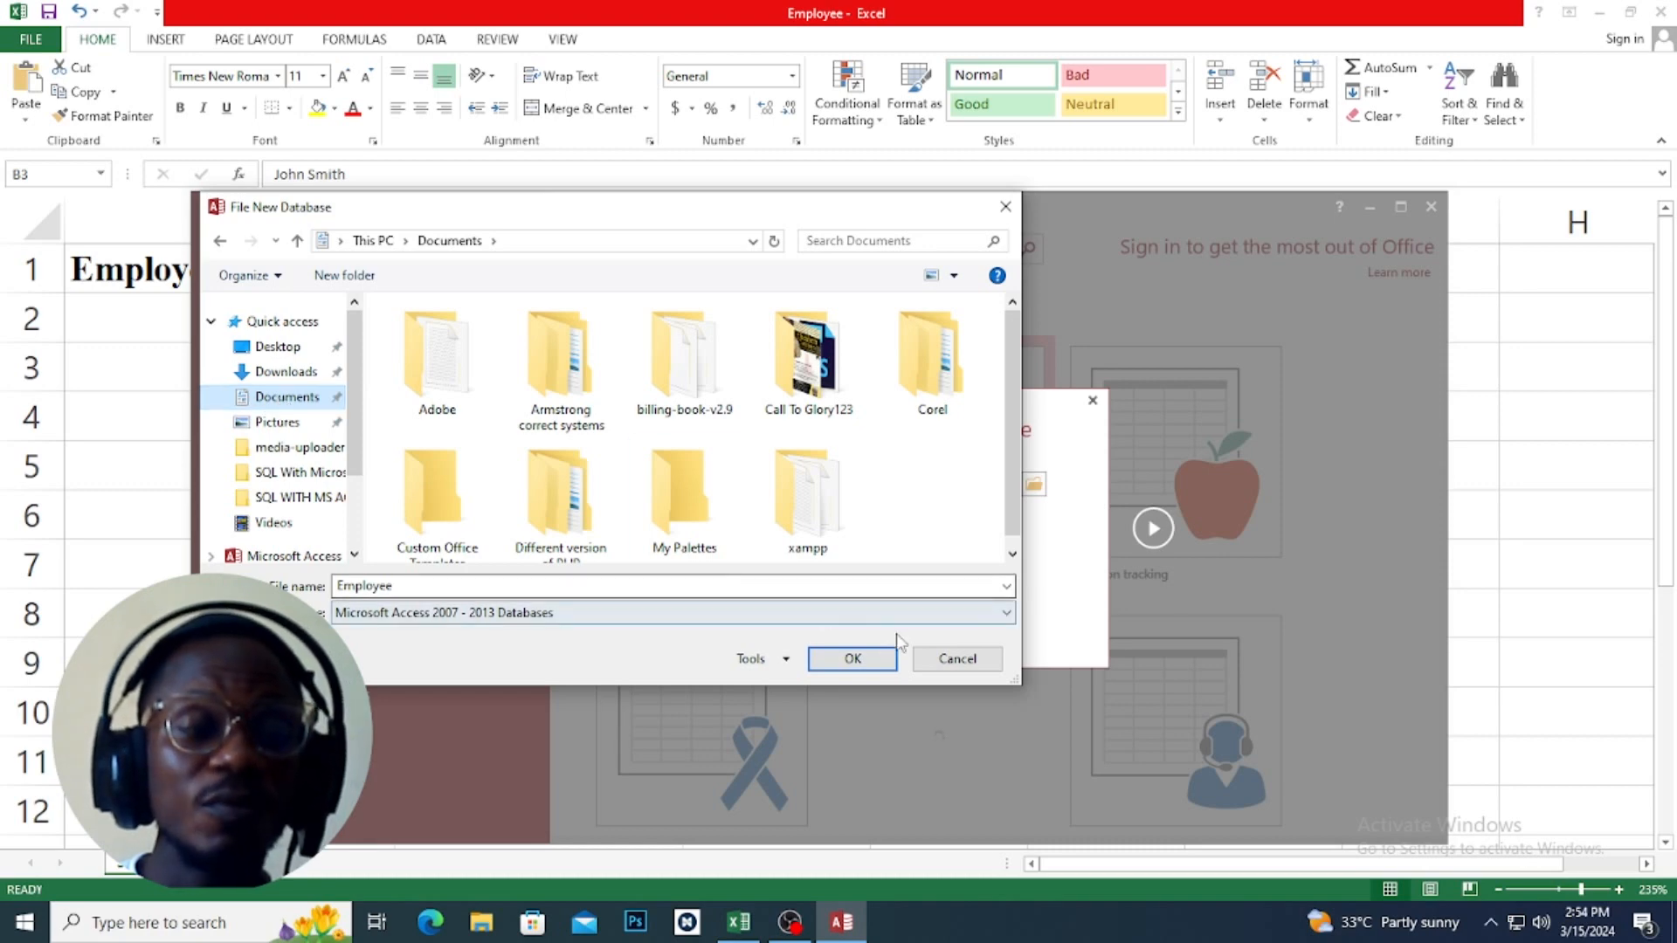
double_click(339, 586)
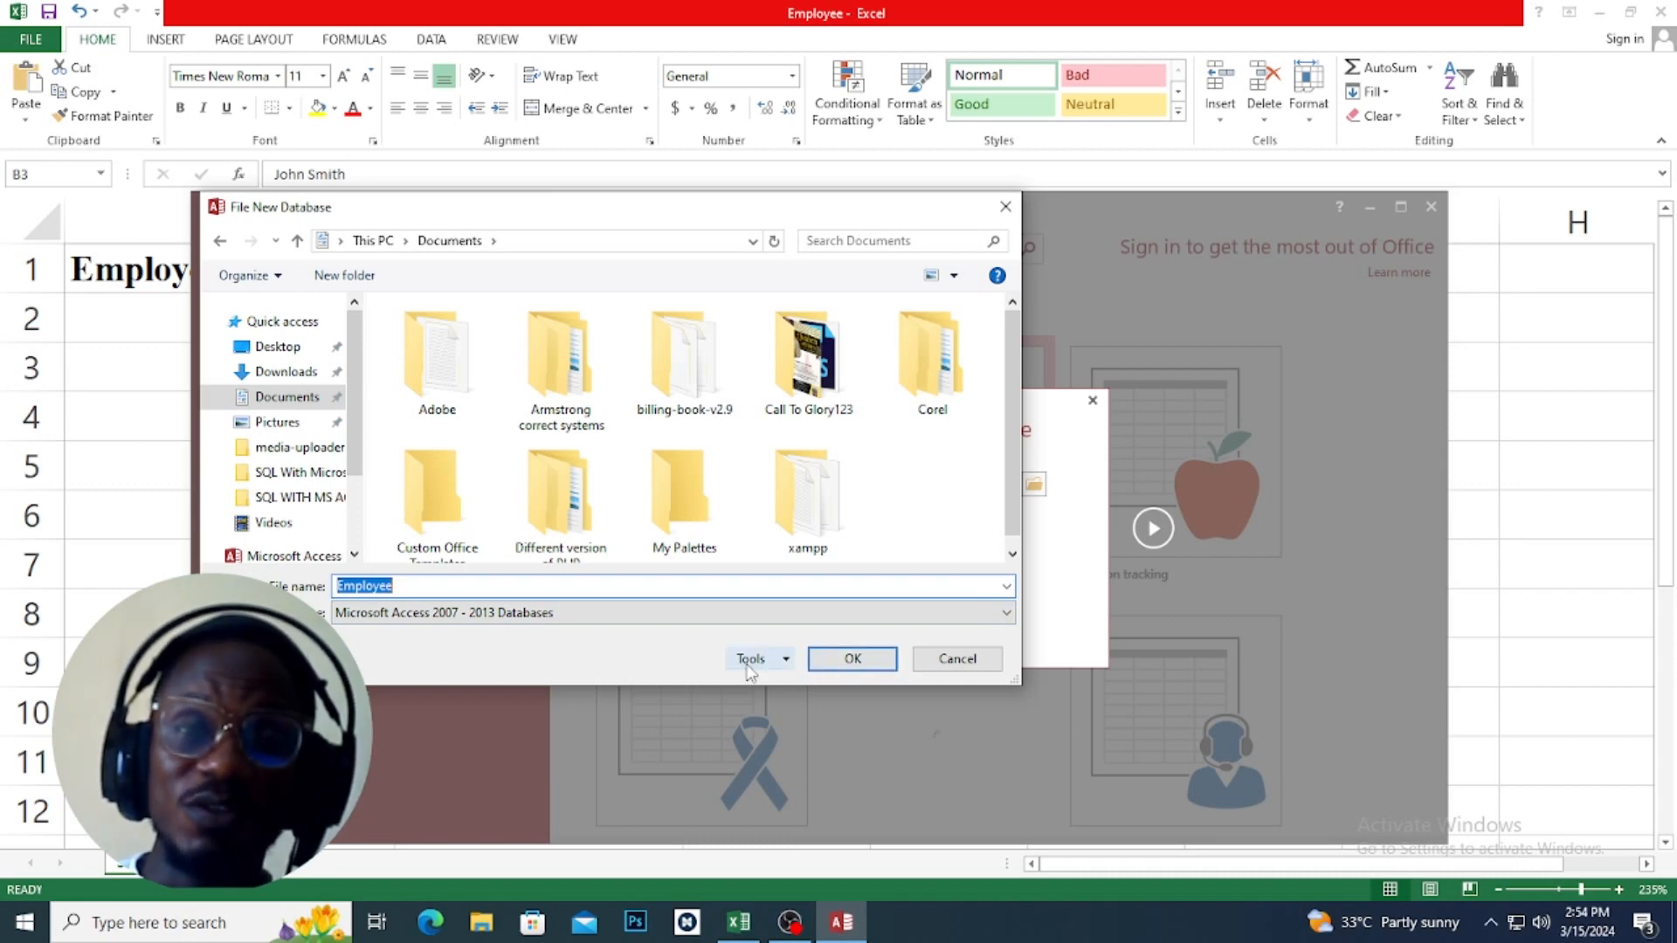
left_click(862, 667)
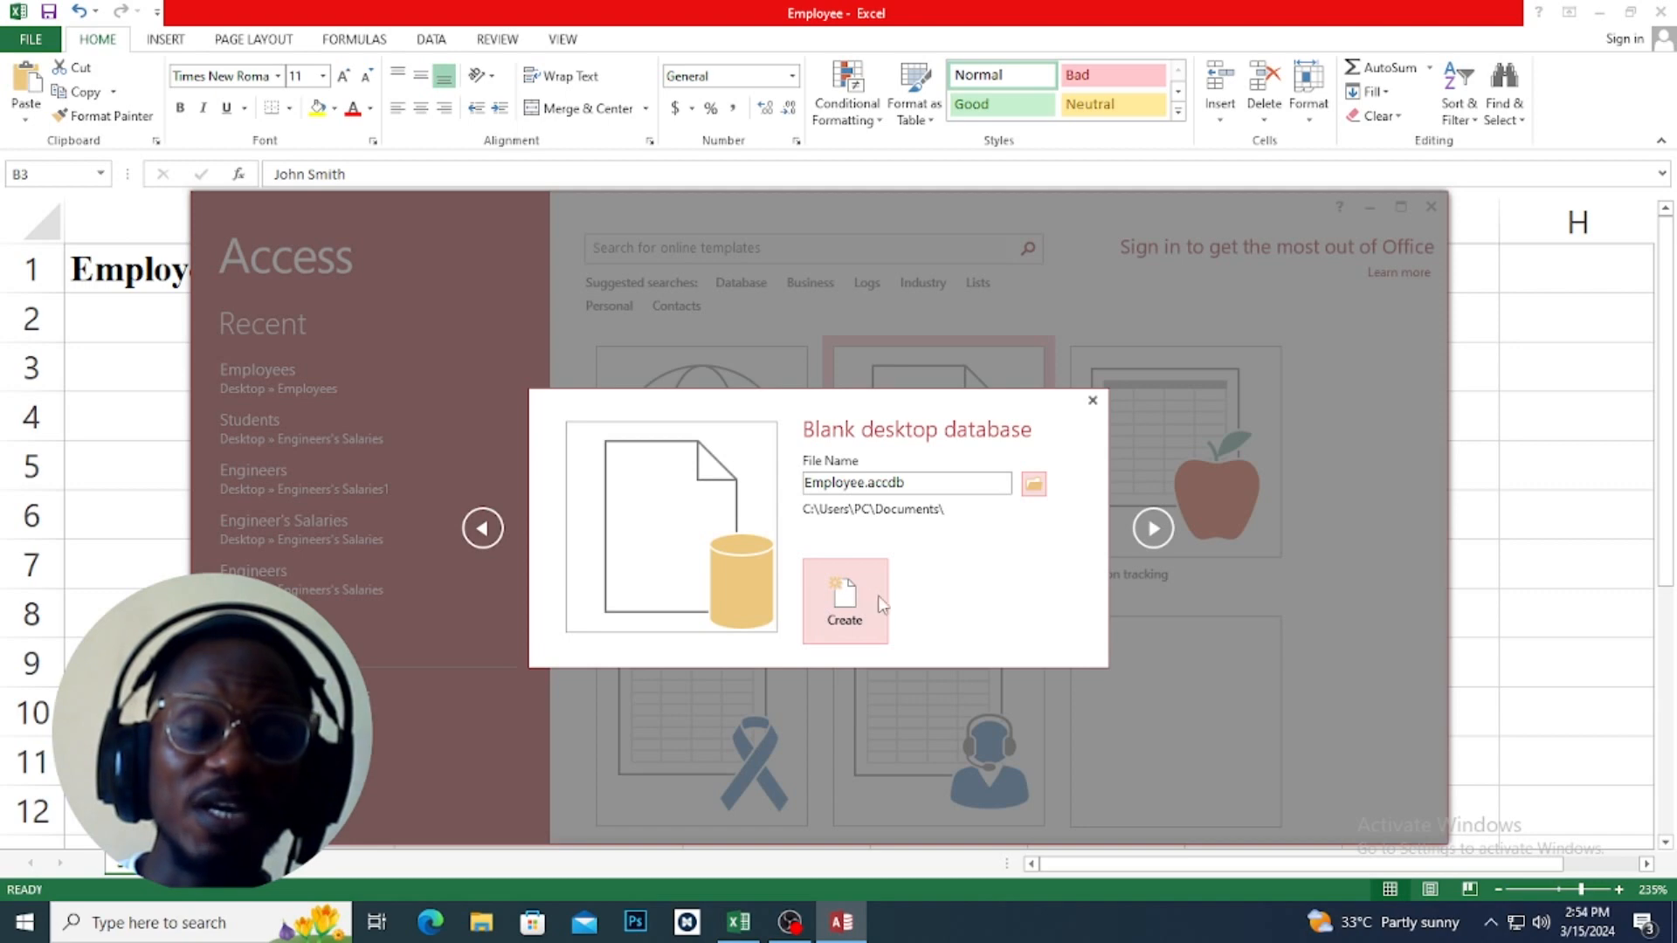
left_click(852, 611)
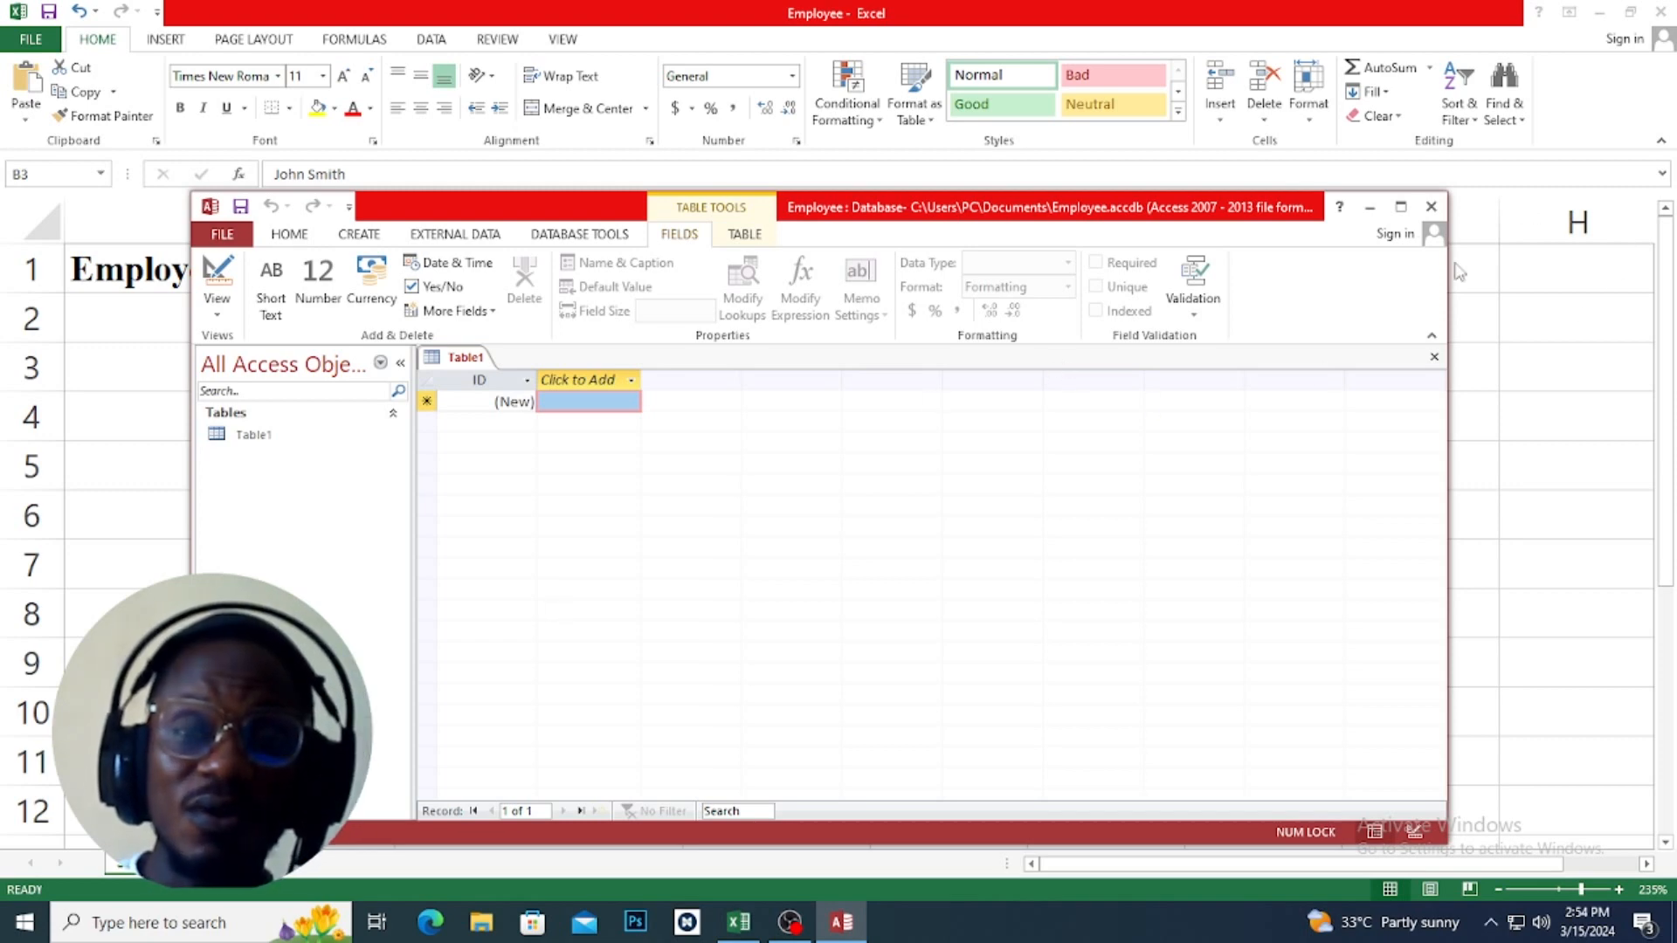
left_click(1401, 207)
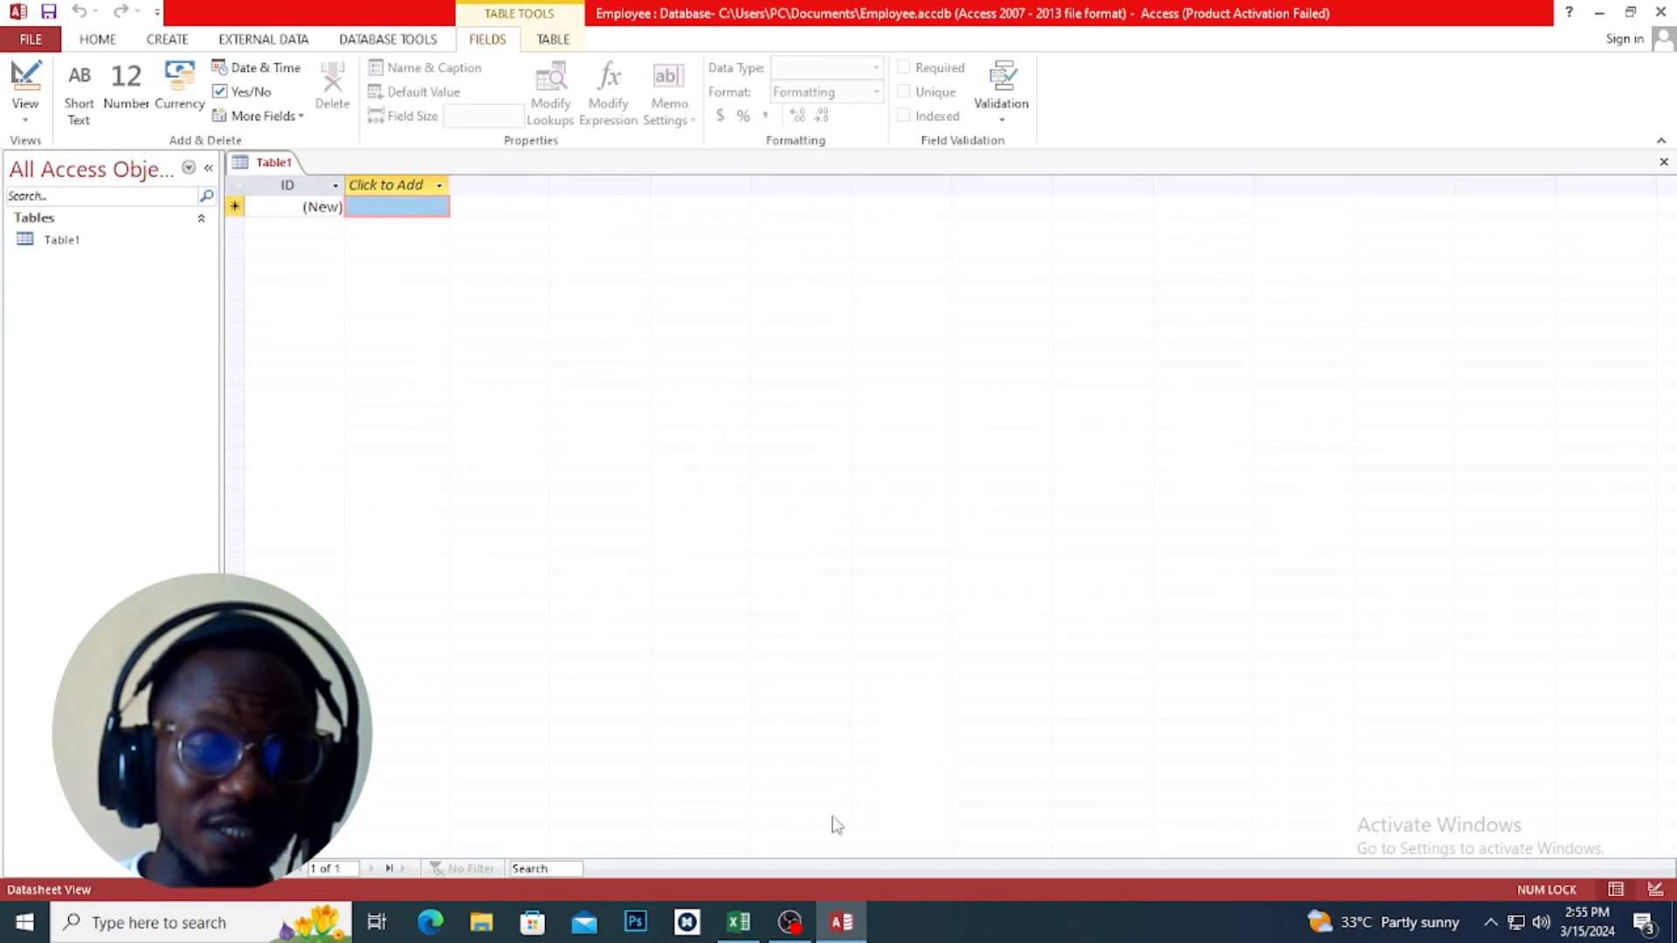
- Glance at the Excel employee sheet, return to Access and close the empty Table1
left_click(739, 922)
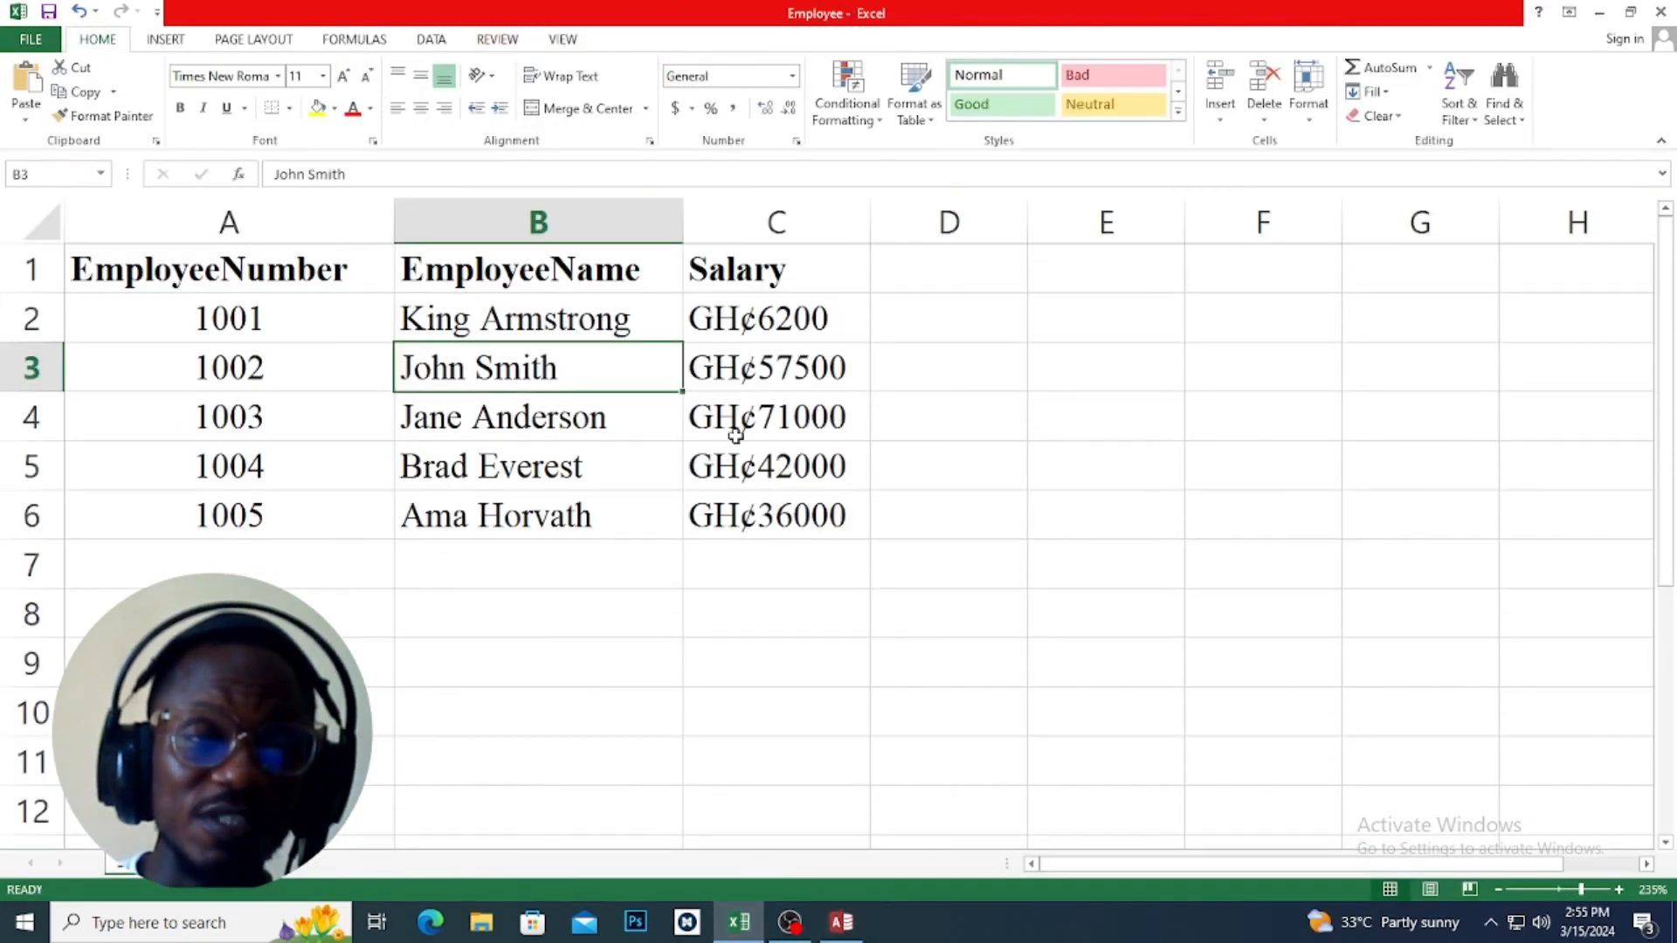
left_click(841, 926)
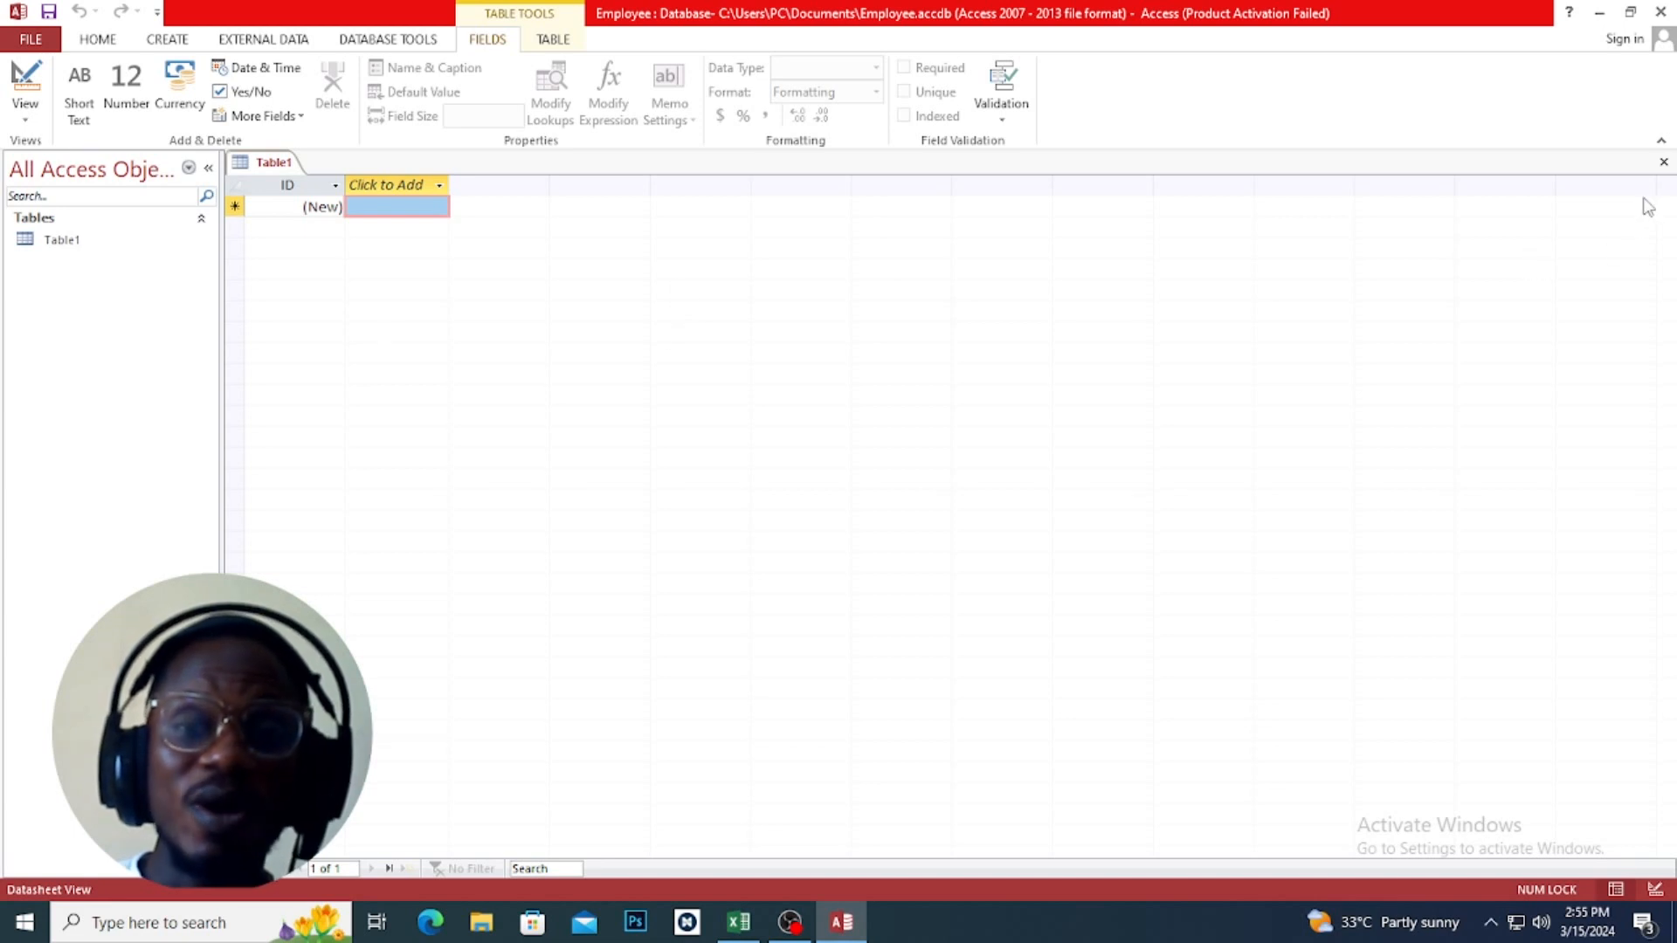
left_click(1665, 164)
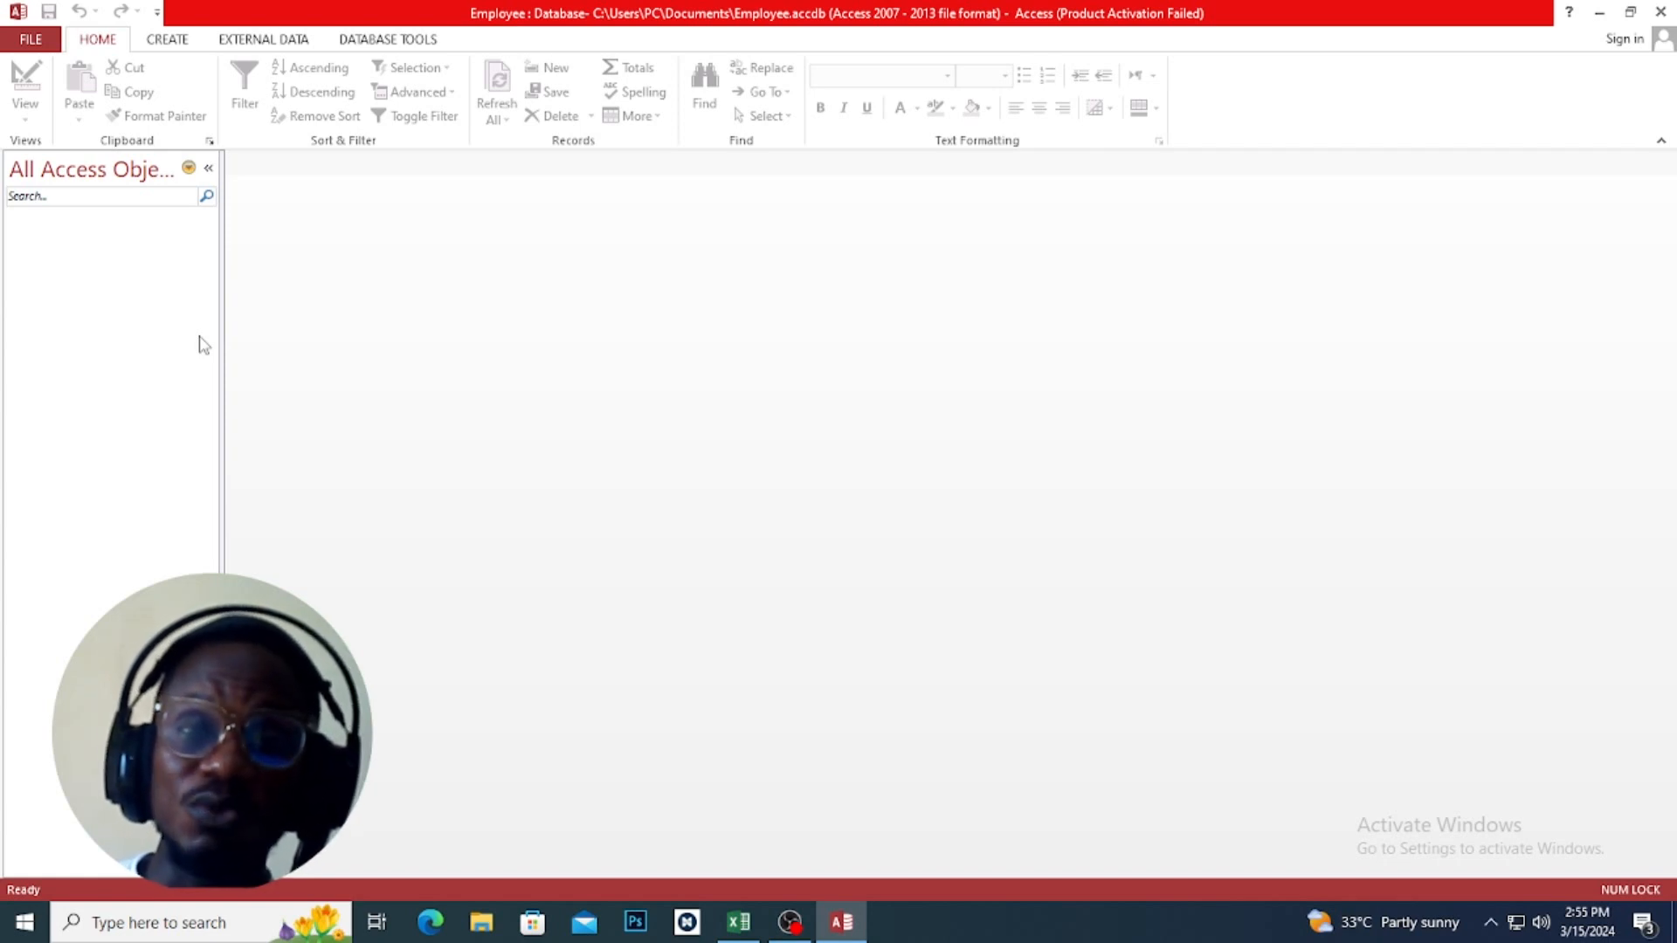
- Switch to Excel to review the EmployeeNumber, EmployeeName and Salary headers, and minimize it to return to Access
left_click(739, 921)
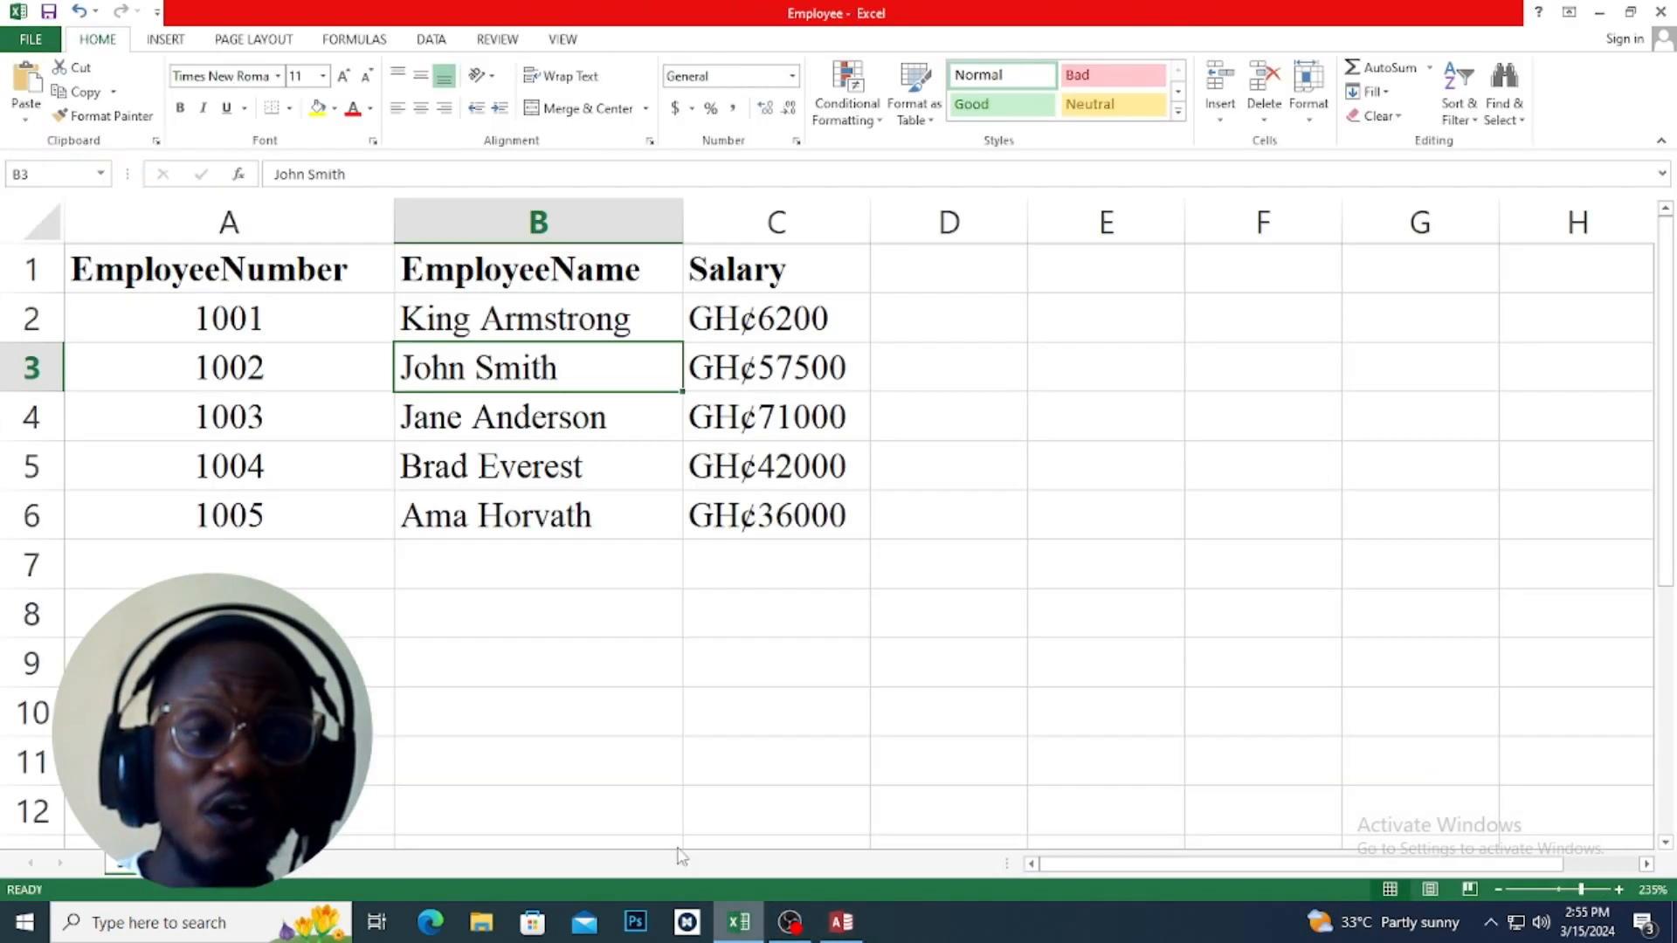
left_click(107, 266)
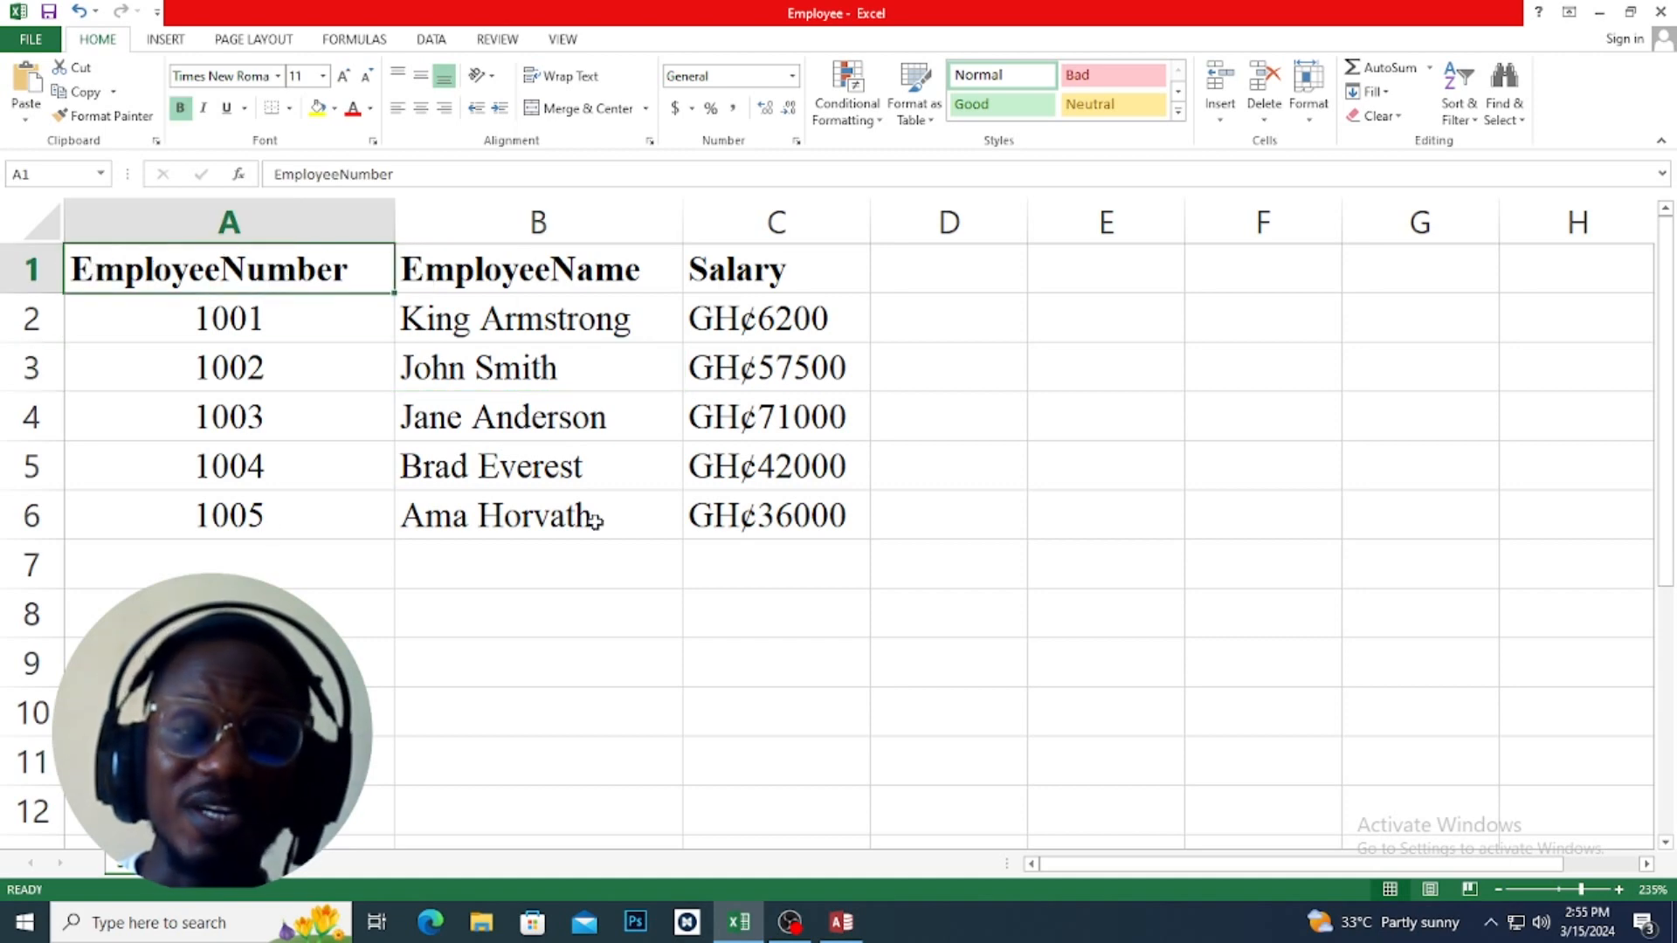
left_click(467, 259)
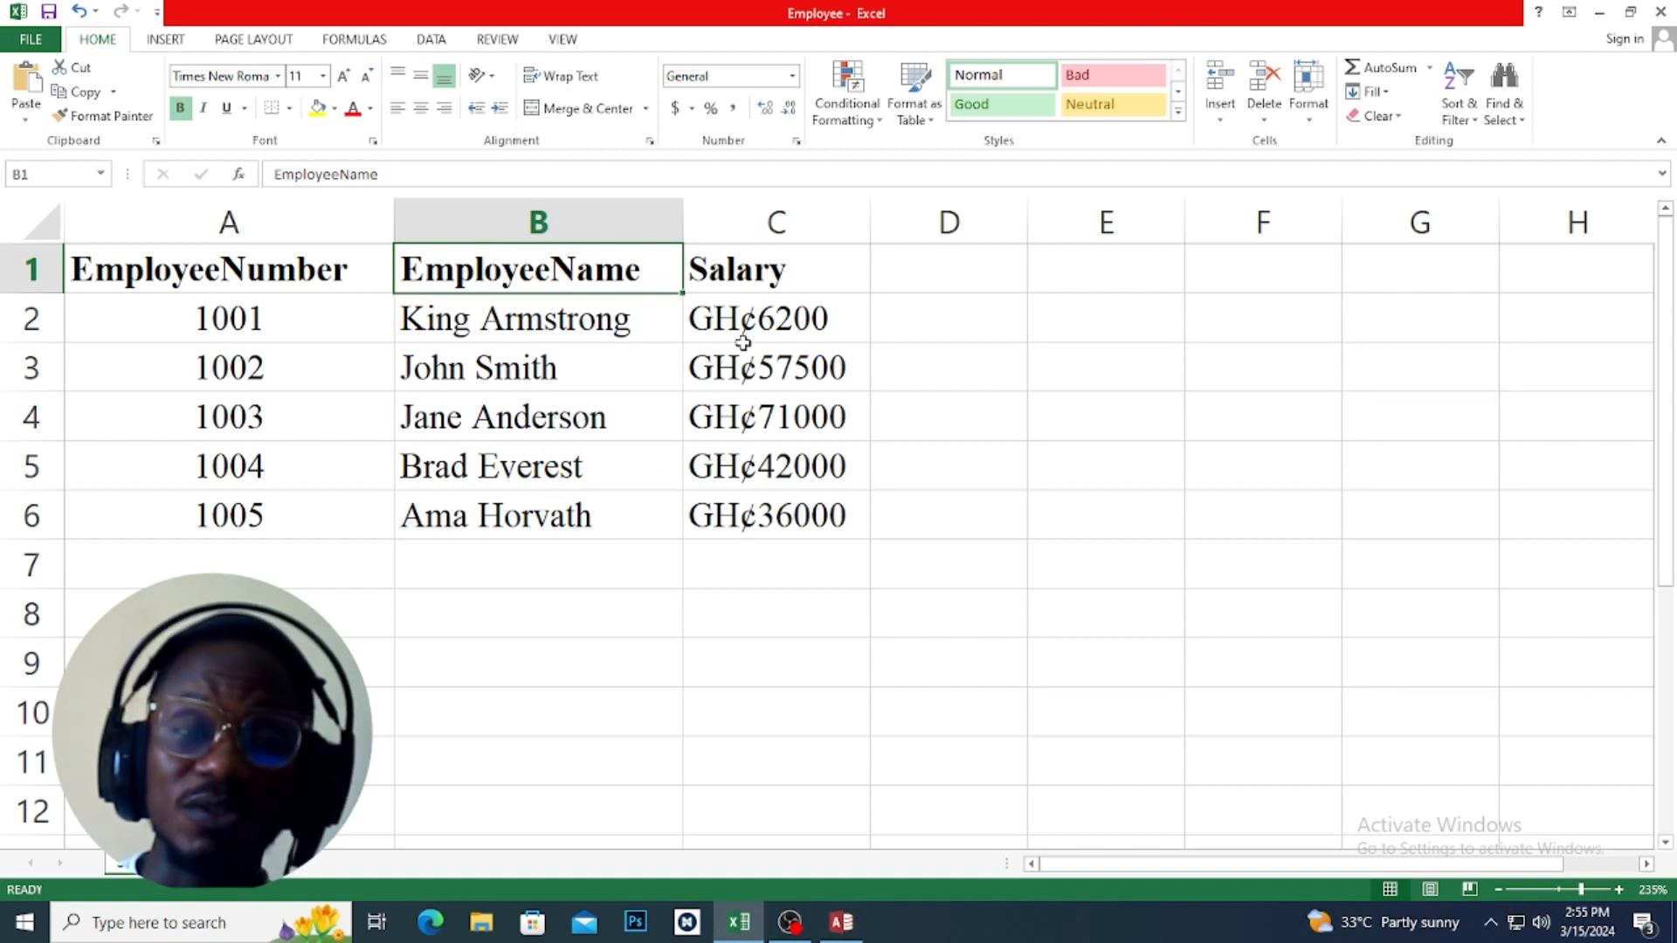
left_click(765, 290)
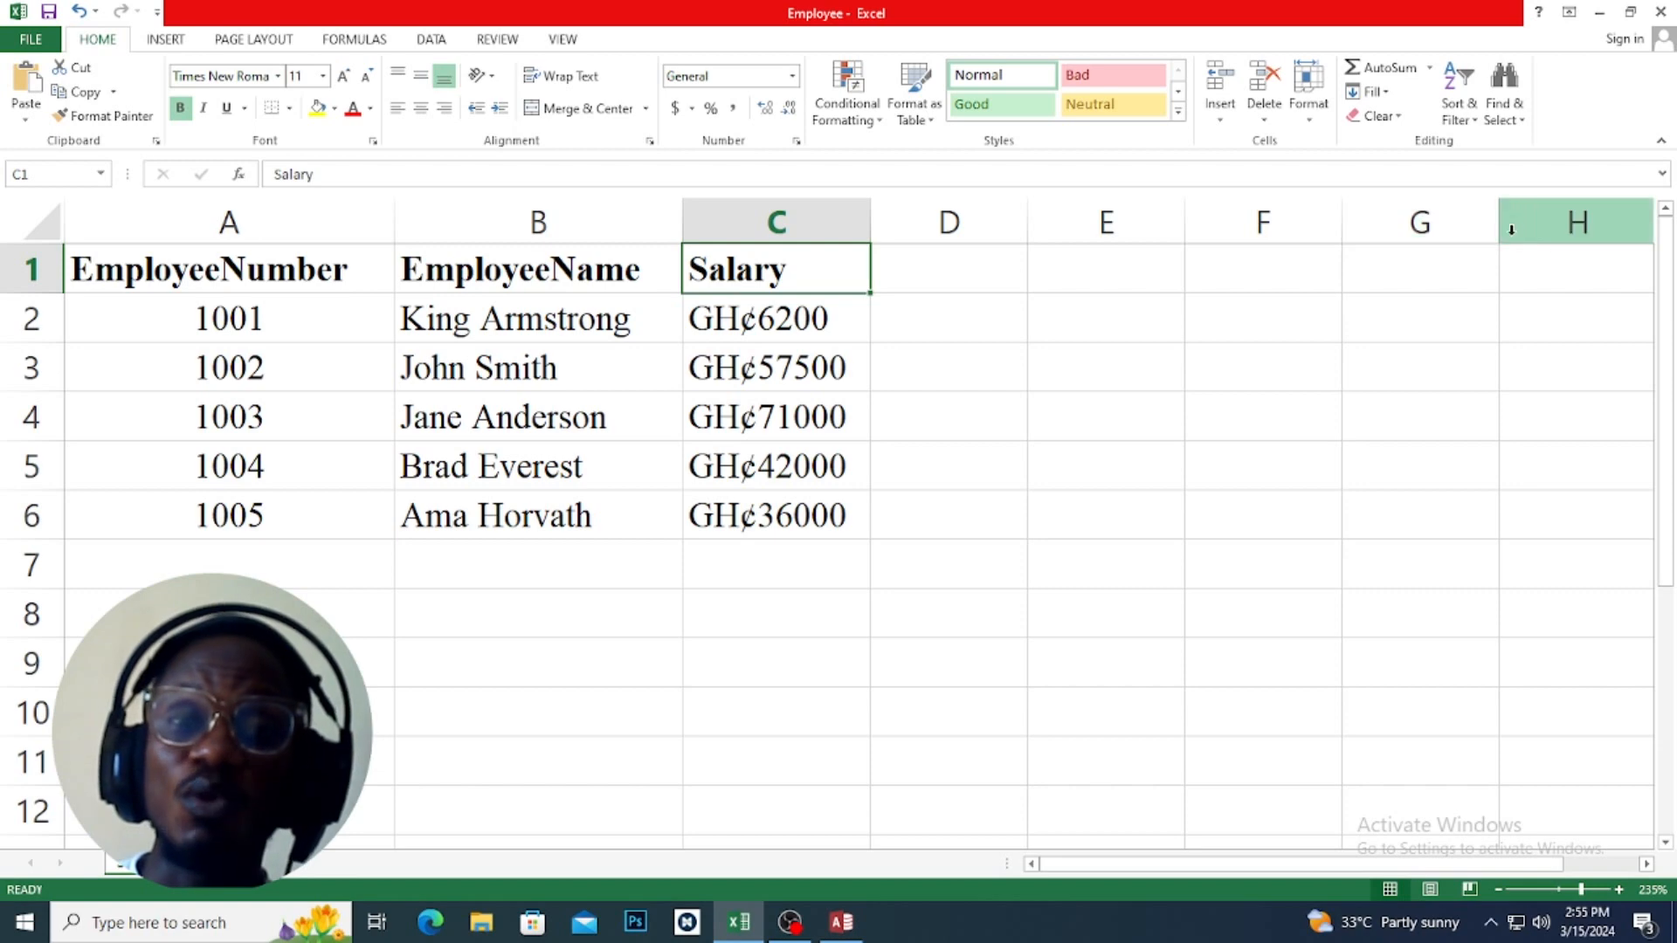
left_click(1600, 12)
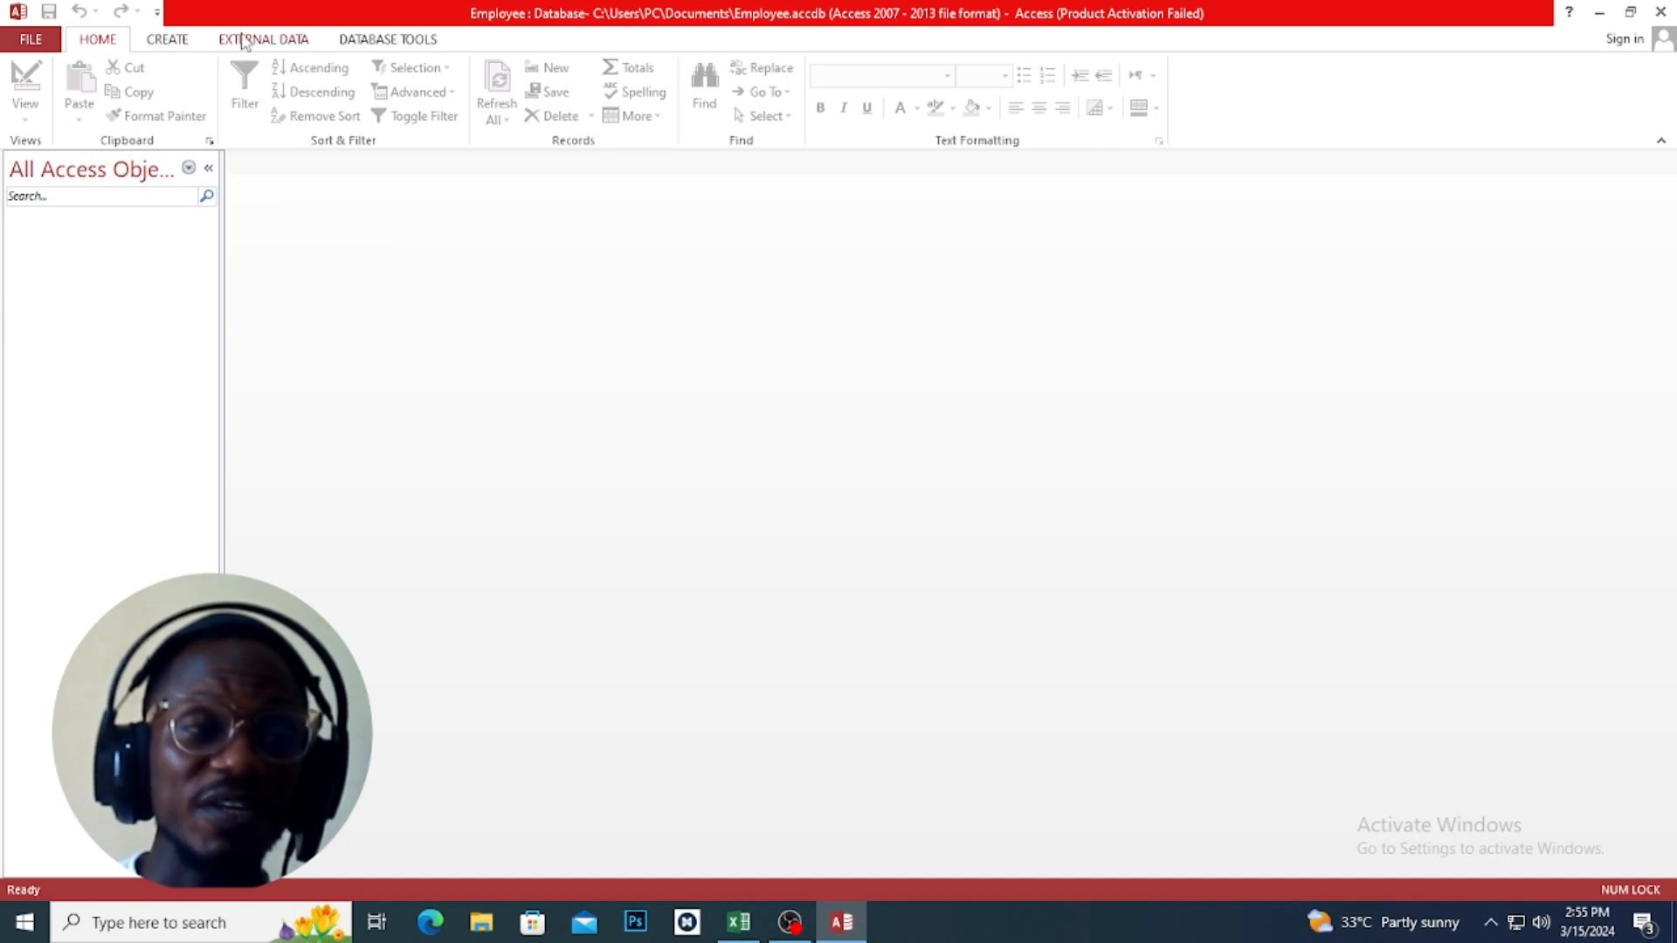
- Start an Excel spreadsheet import into the database and choose the Employee workbook from Documents as the source
left_click(284, 45)
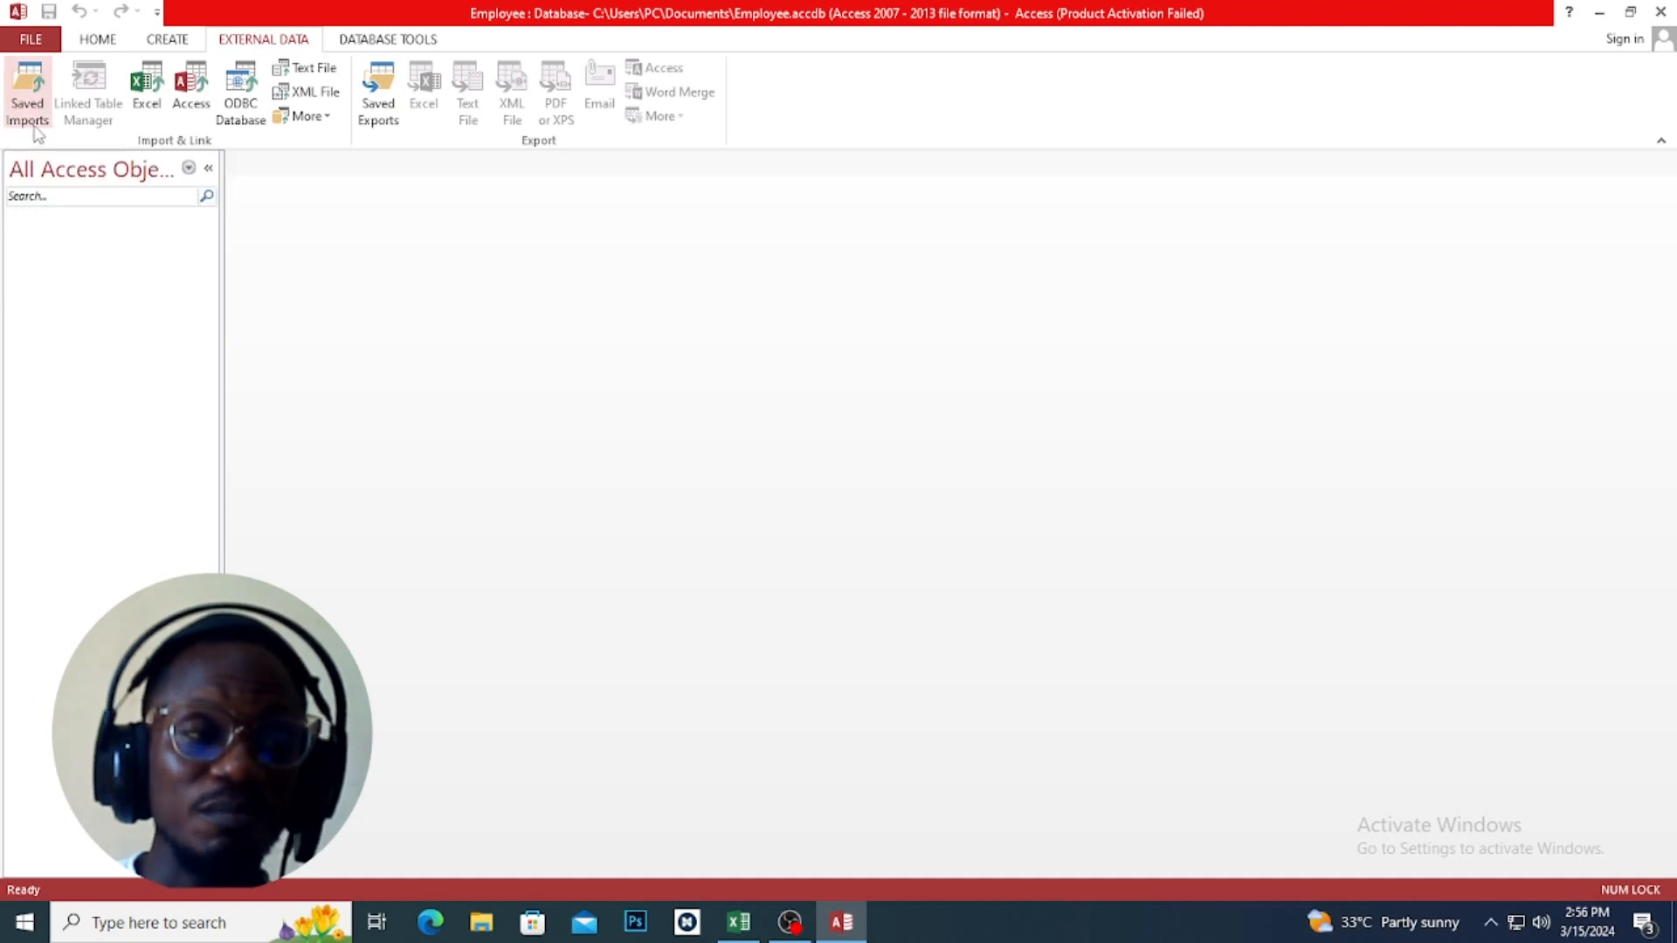
left_click(150, 83)
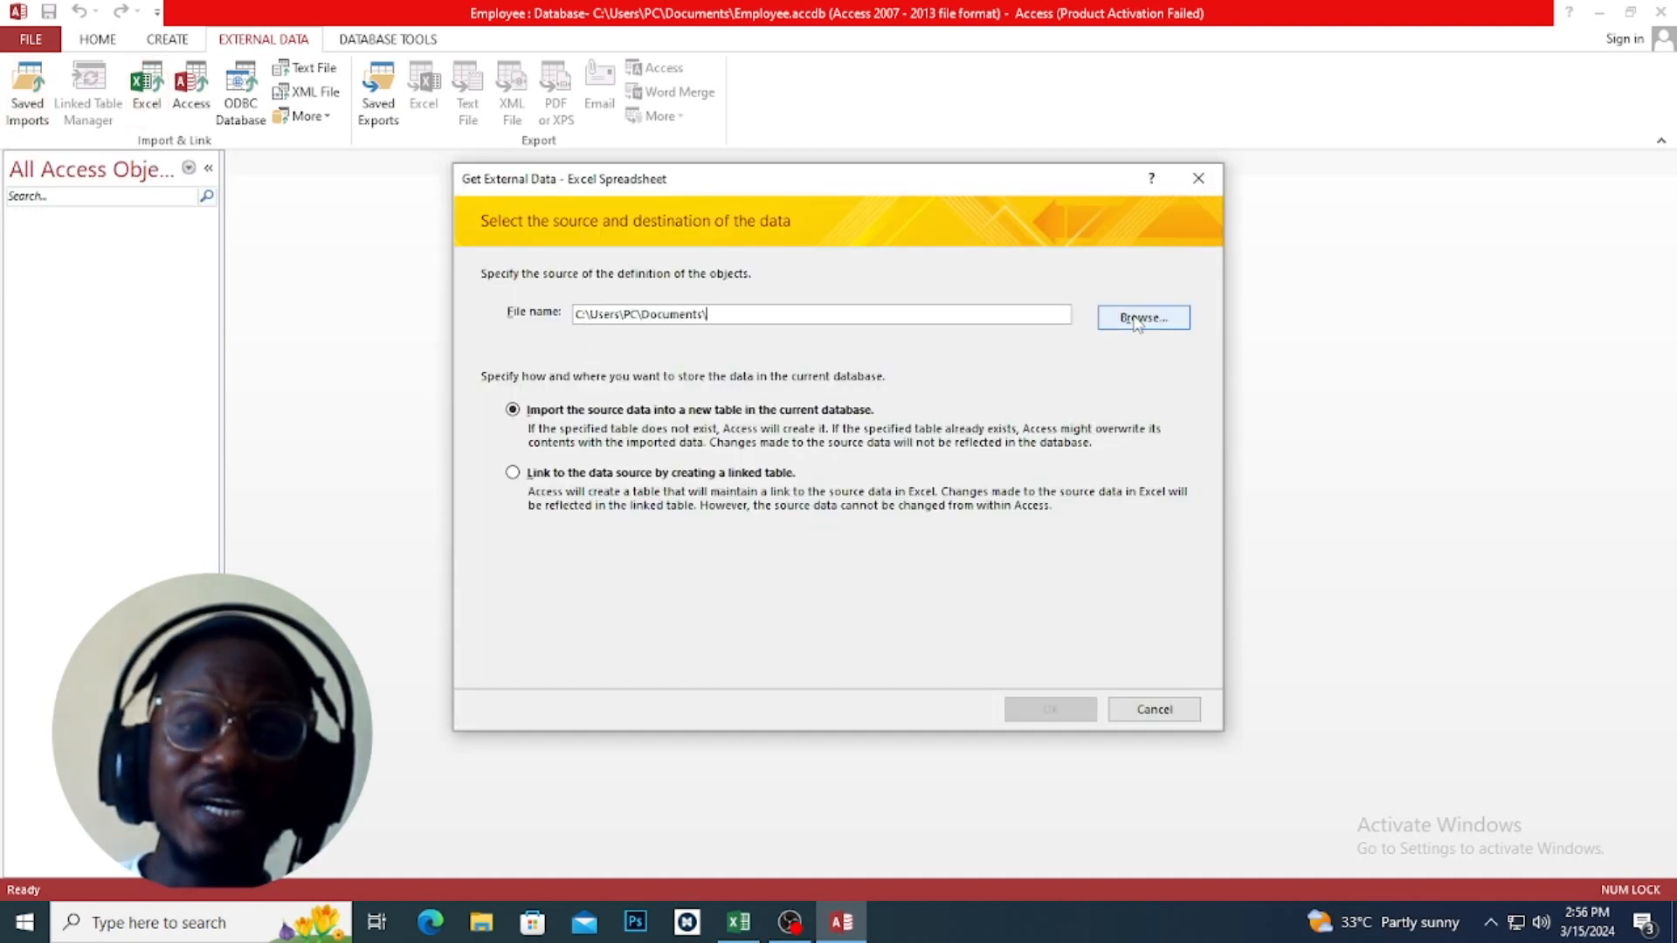
left_click(1140, 320)
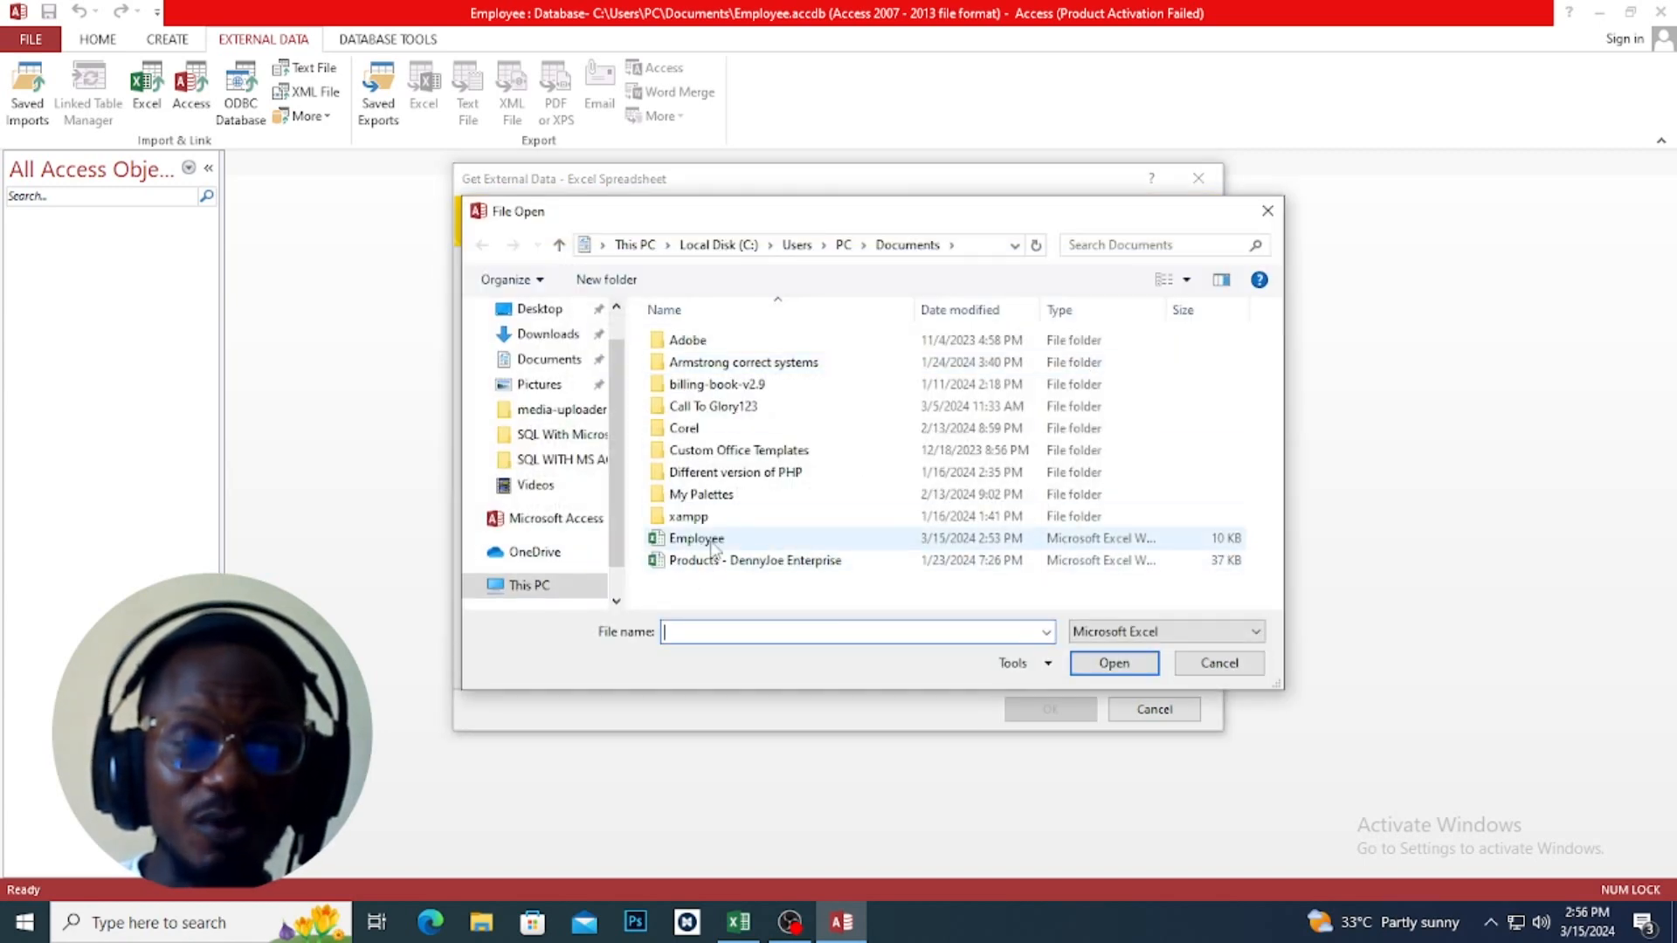
left_click(709, 539)
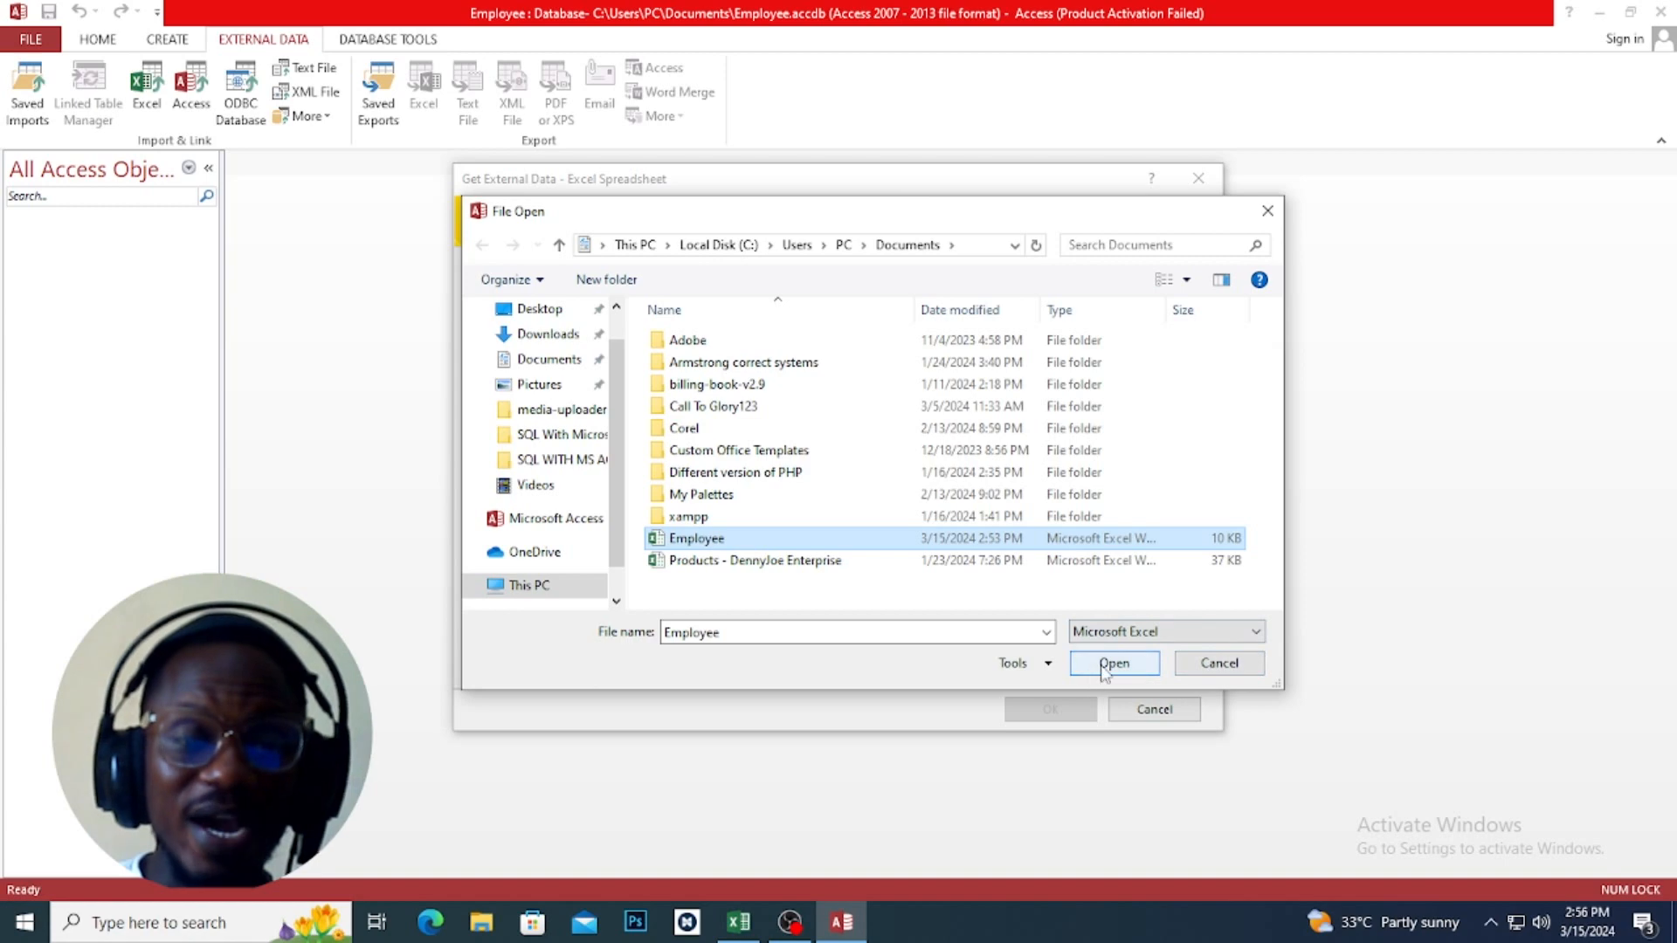
left_click(1110, 664)
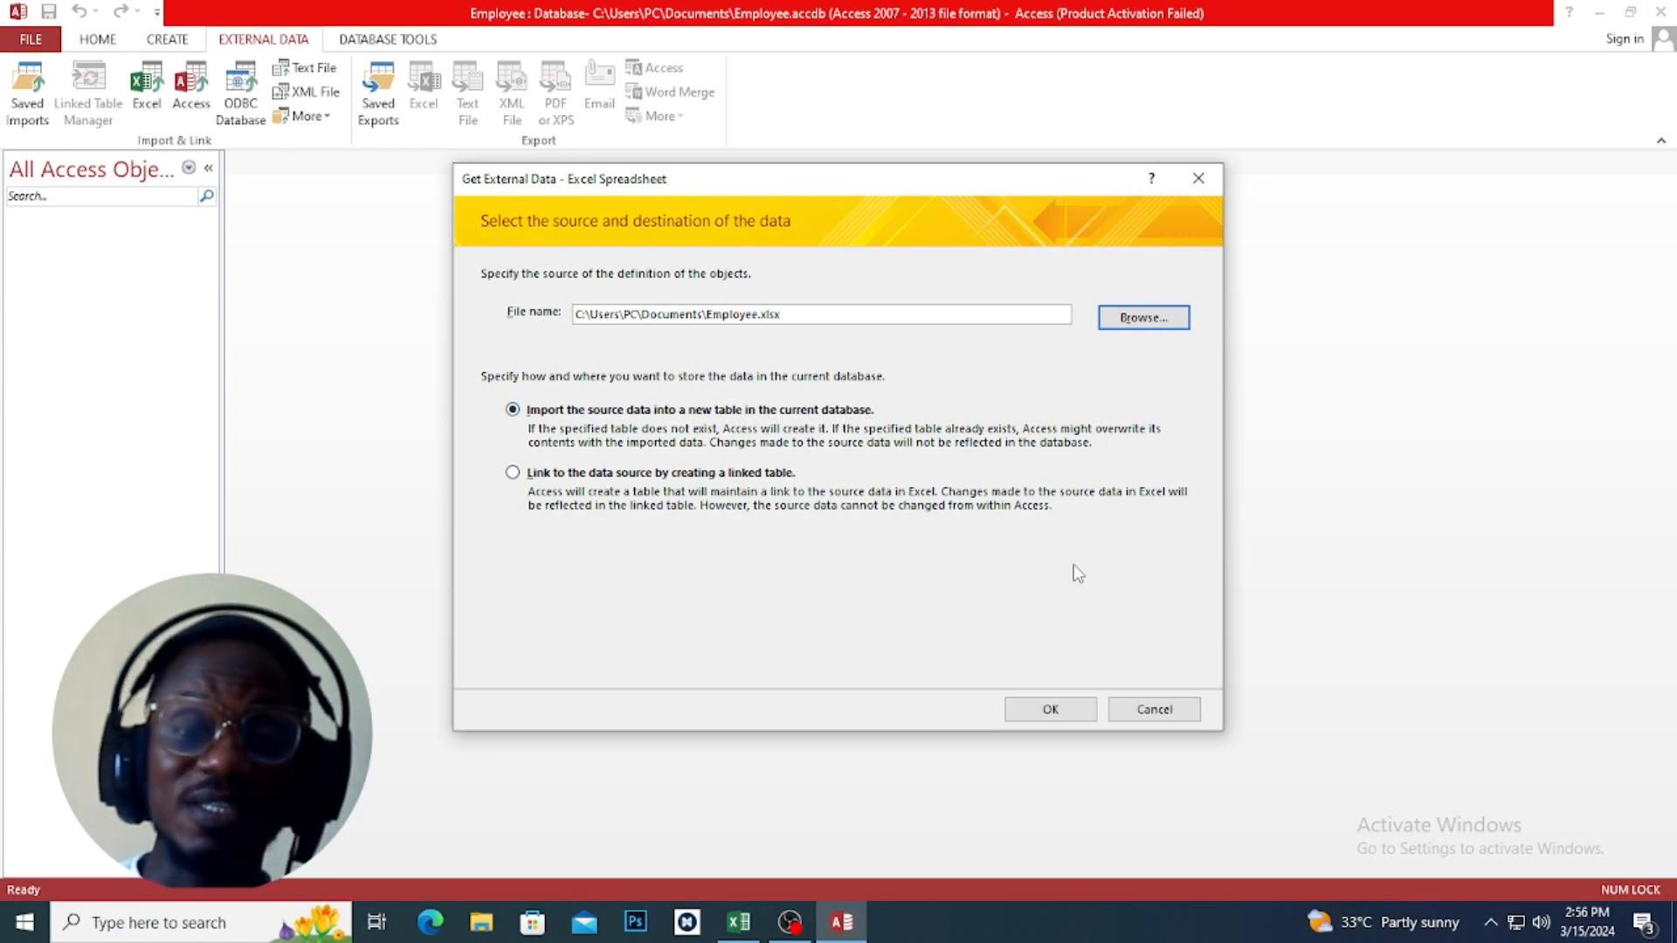
- Import the source data into a new table, using the sheet's first row as column headings
left_click(1051, 711)
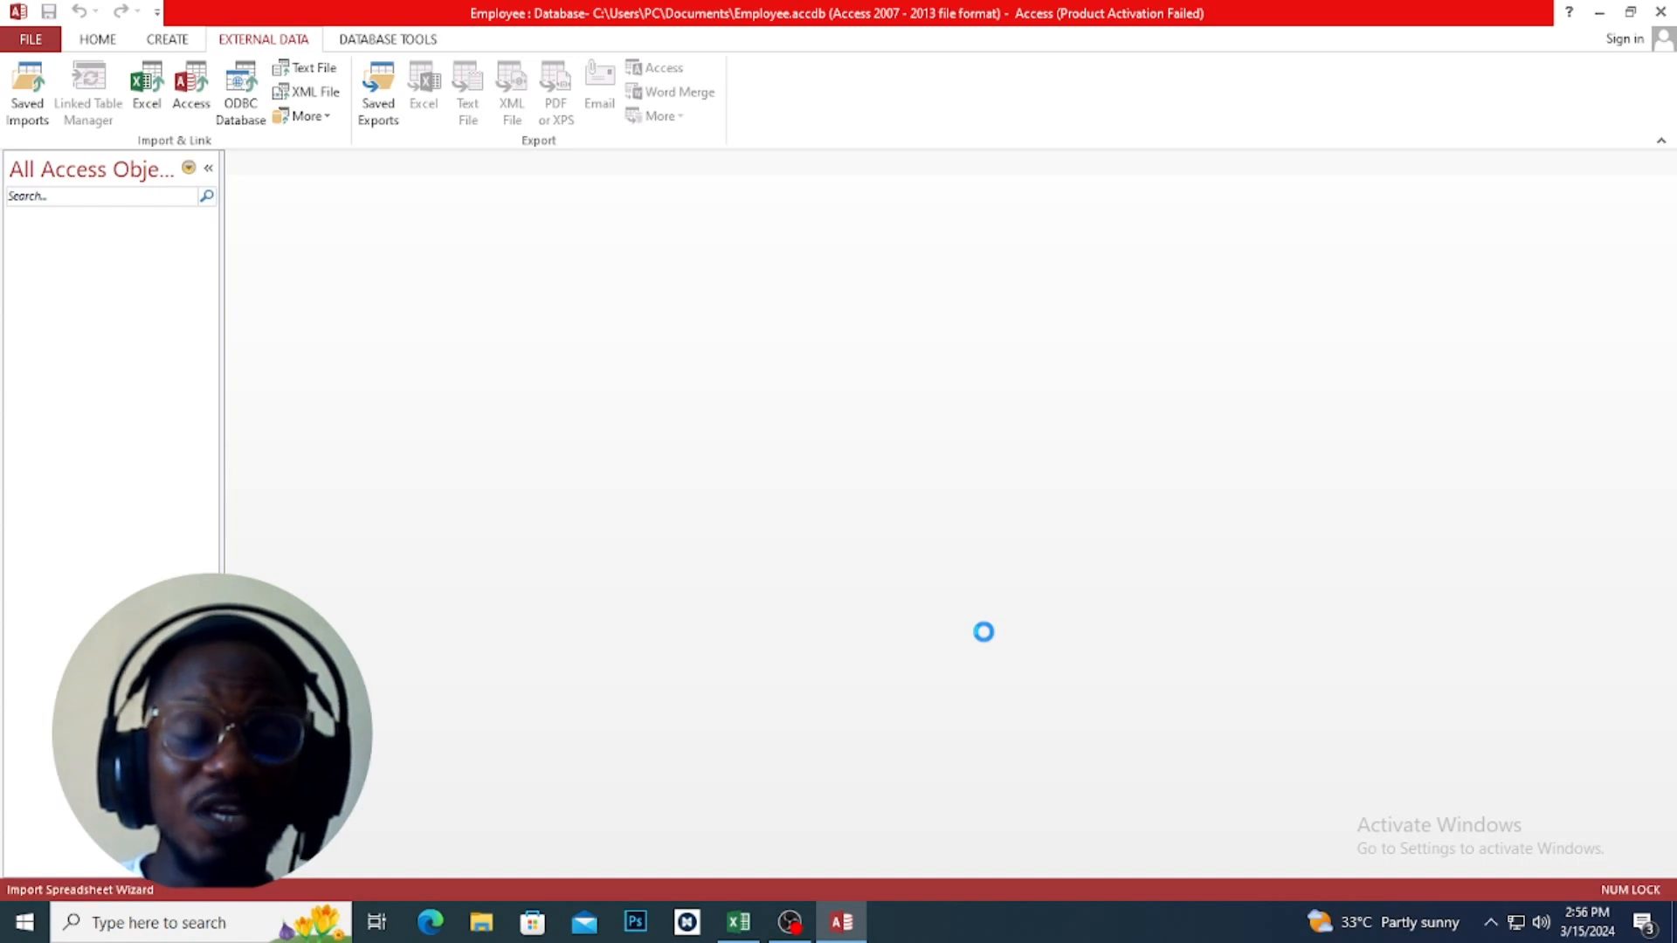
left_click_drag(642, 133, 632, 169)
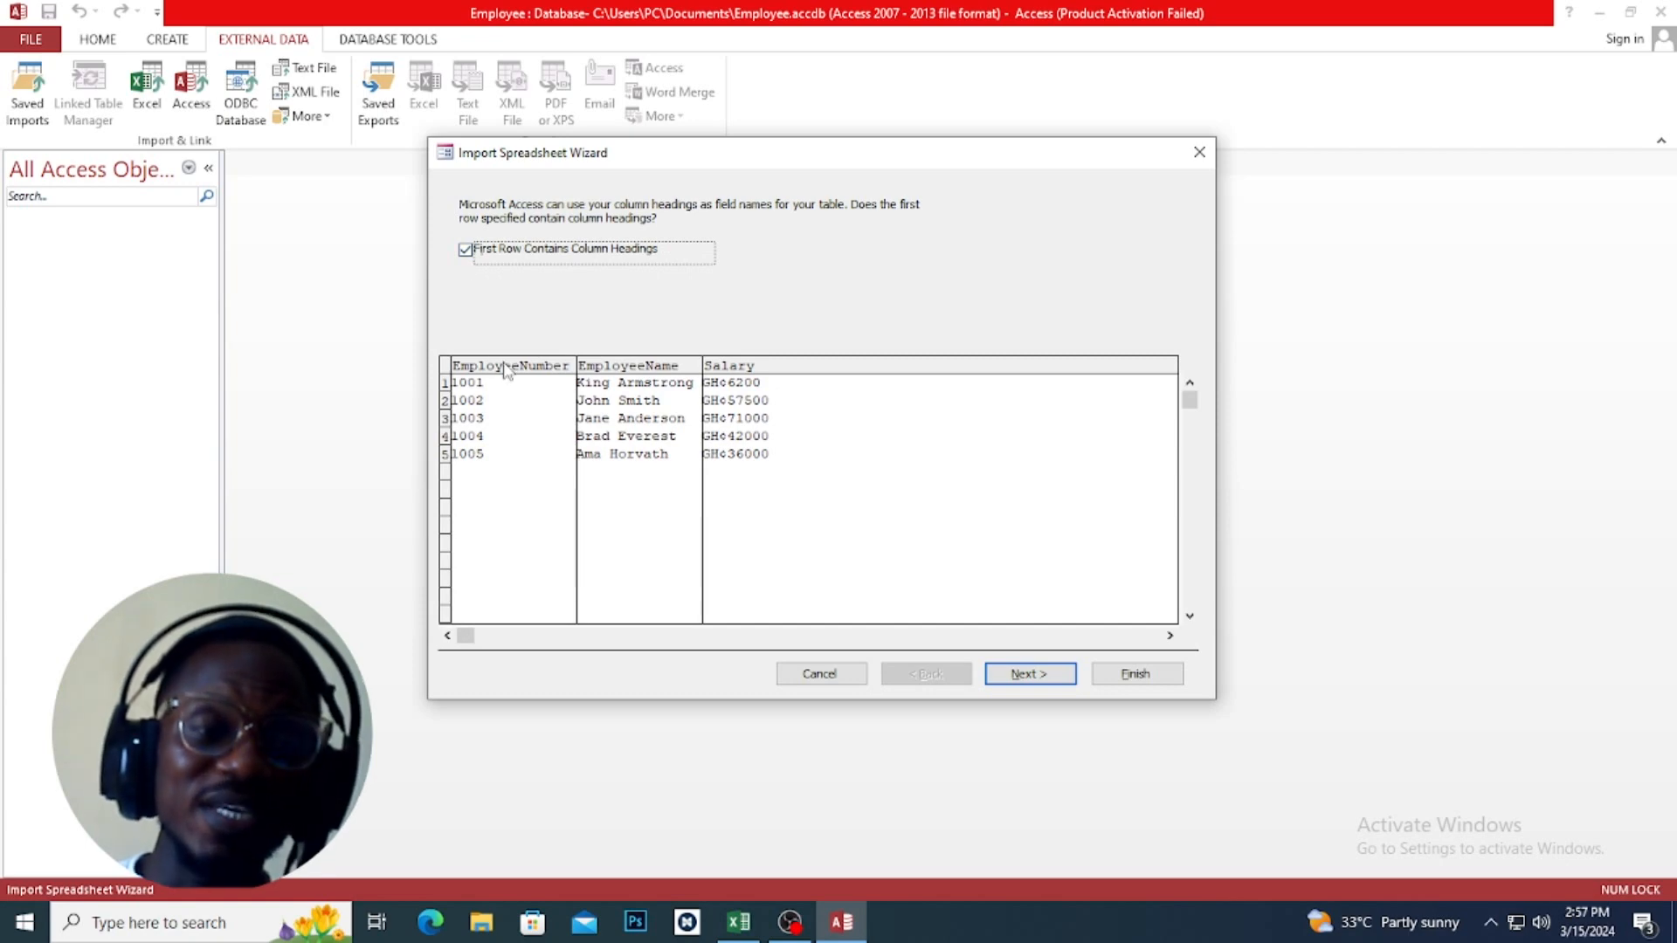
left_click(465, 251)
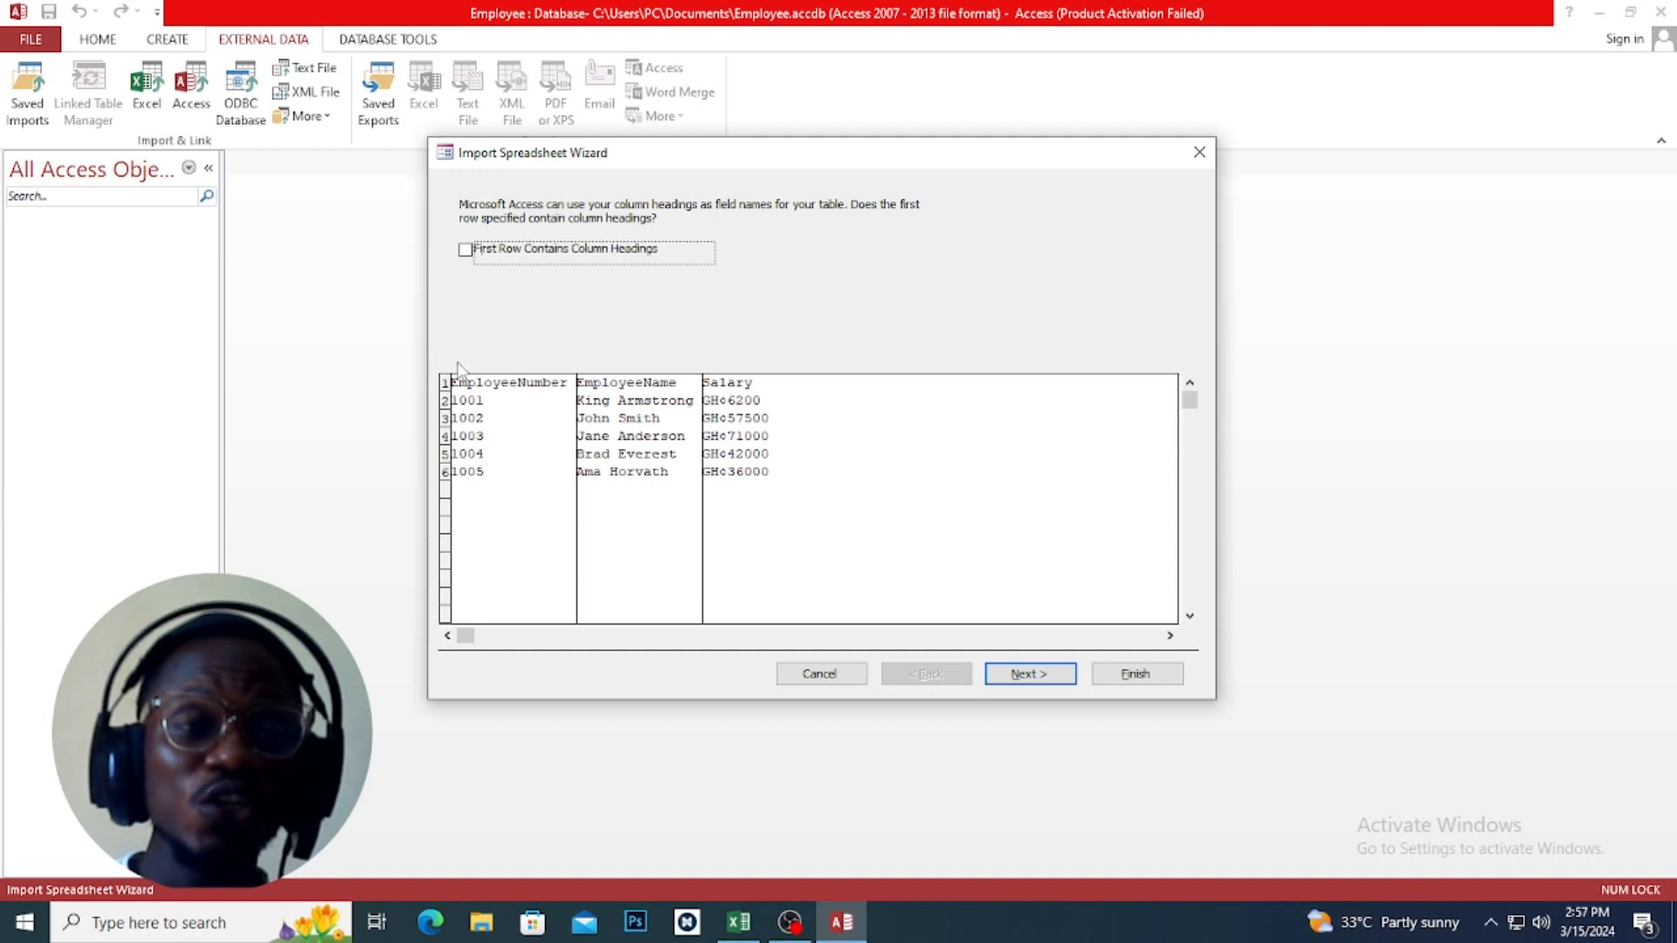
left_click(466, 250)
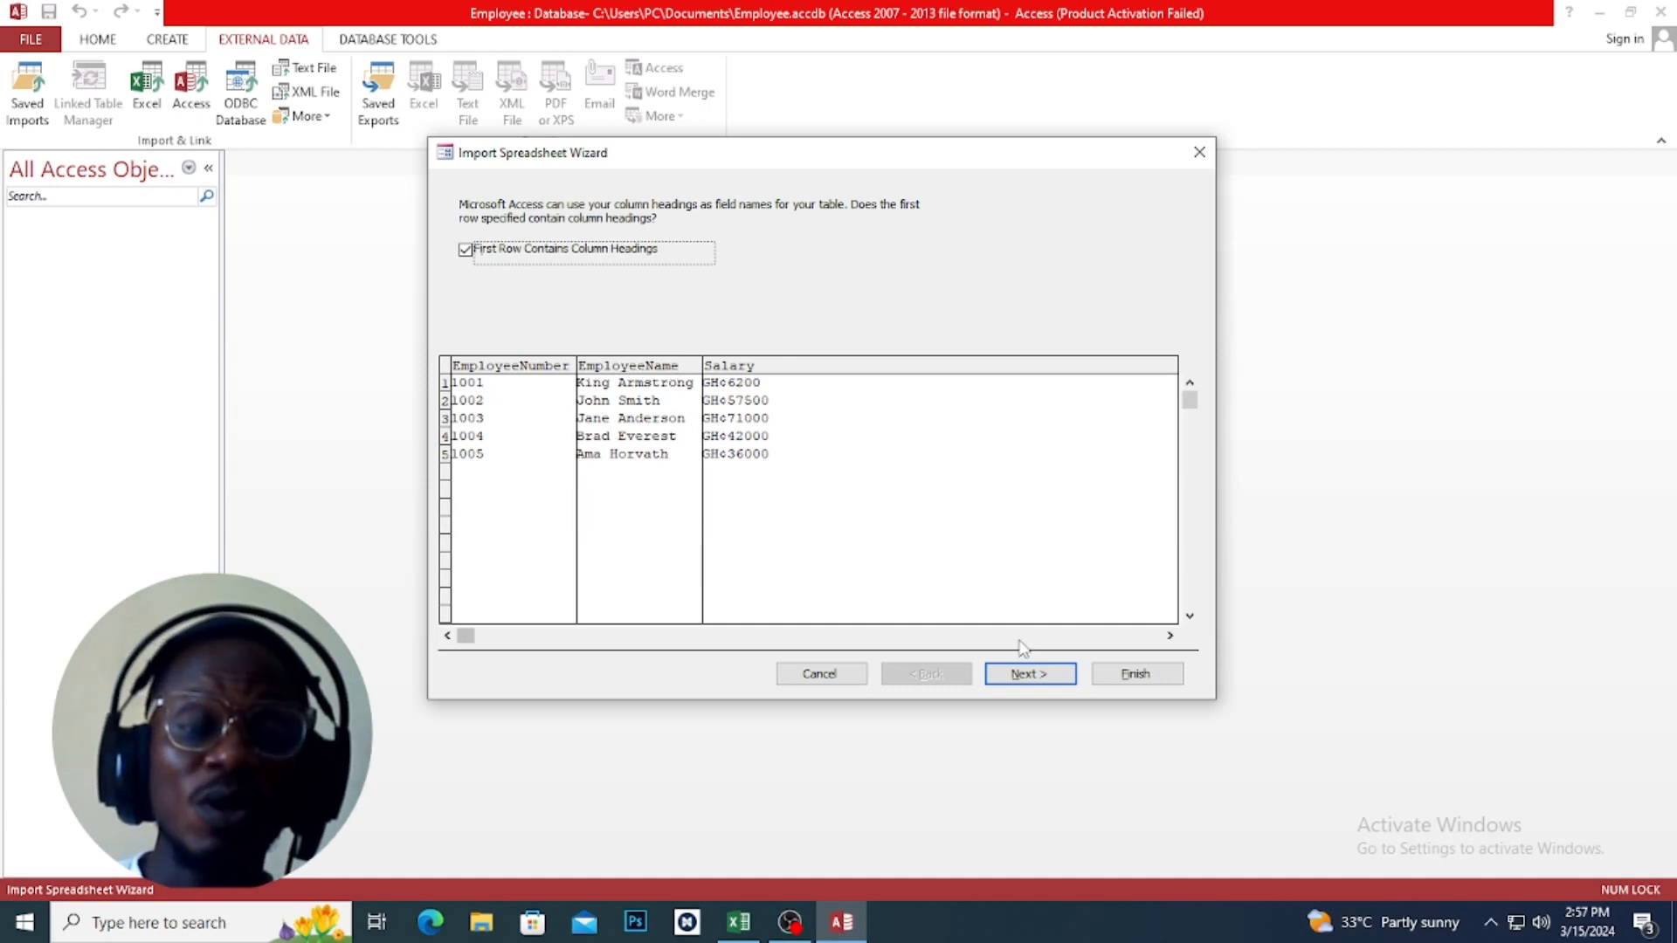
left_click(1029, 675)
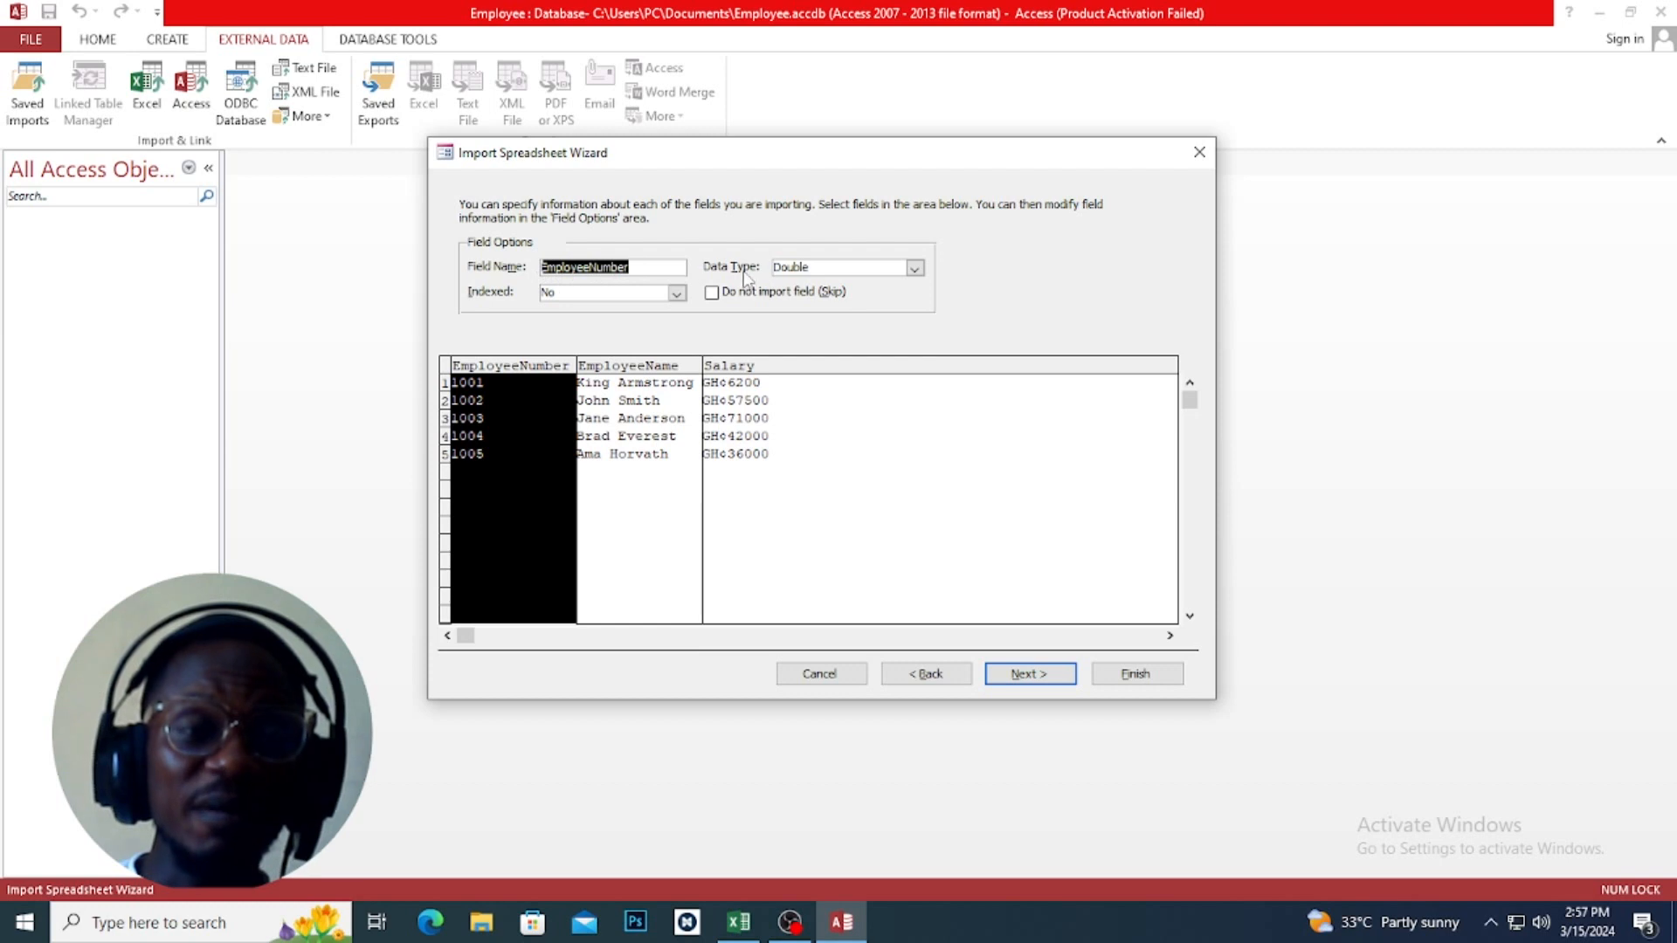
- Set the EmployeeNumber field's data type to Short Text with indexing set to No, and accept the field options
left_click(914, 267)
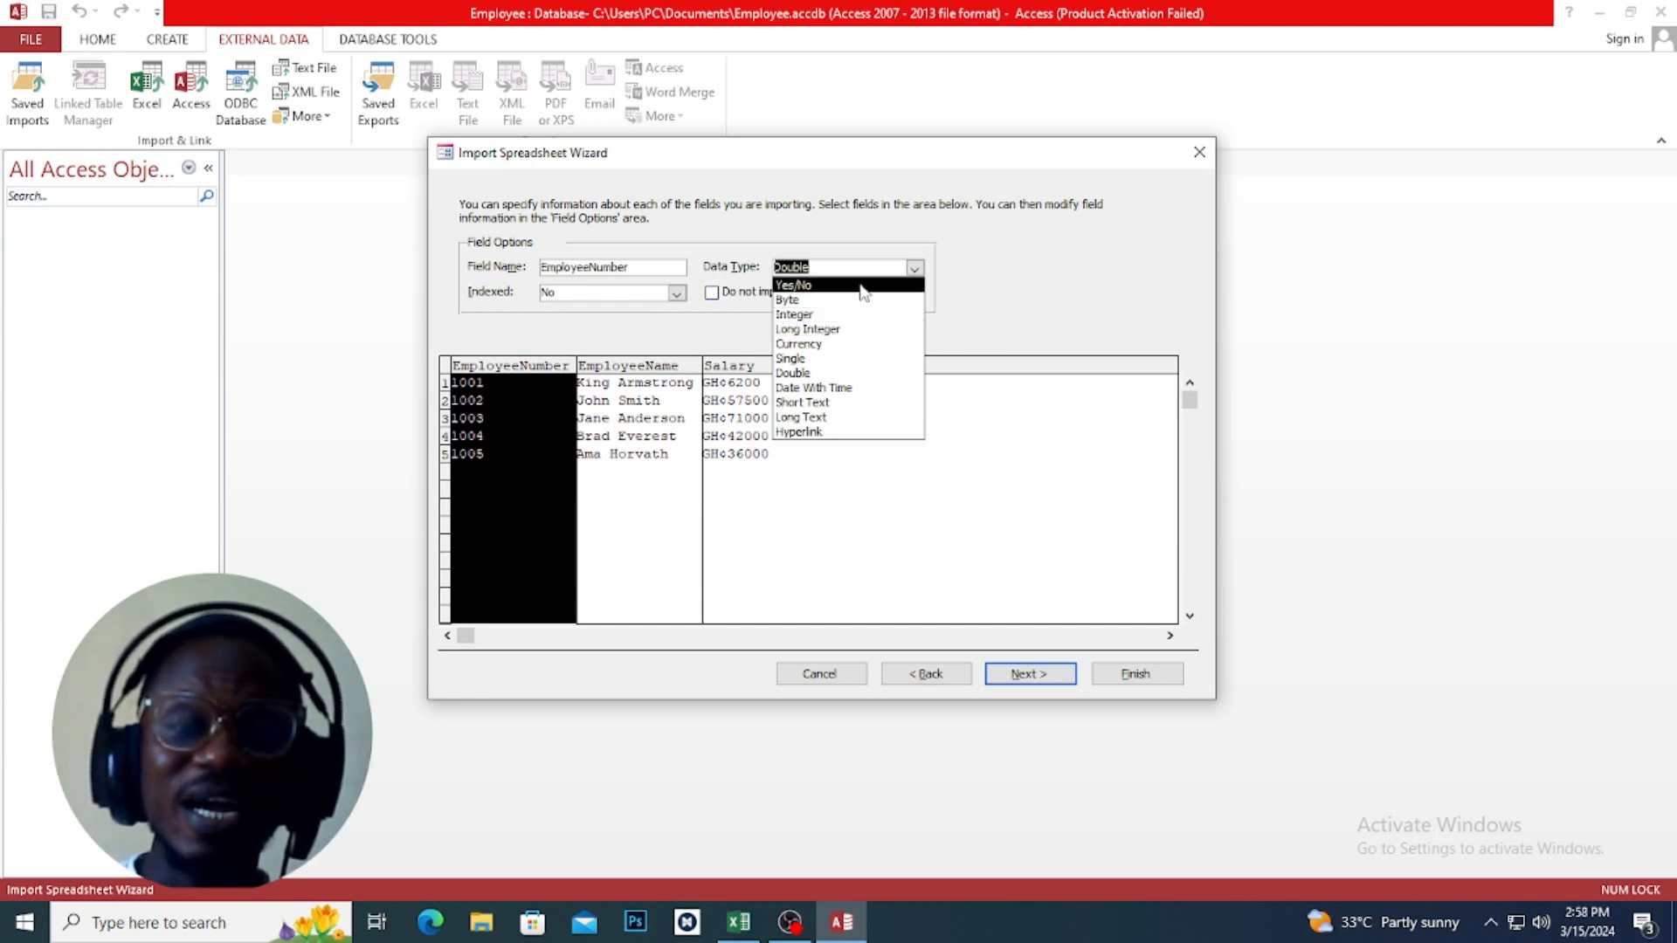
left_click(822, 403)
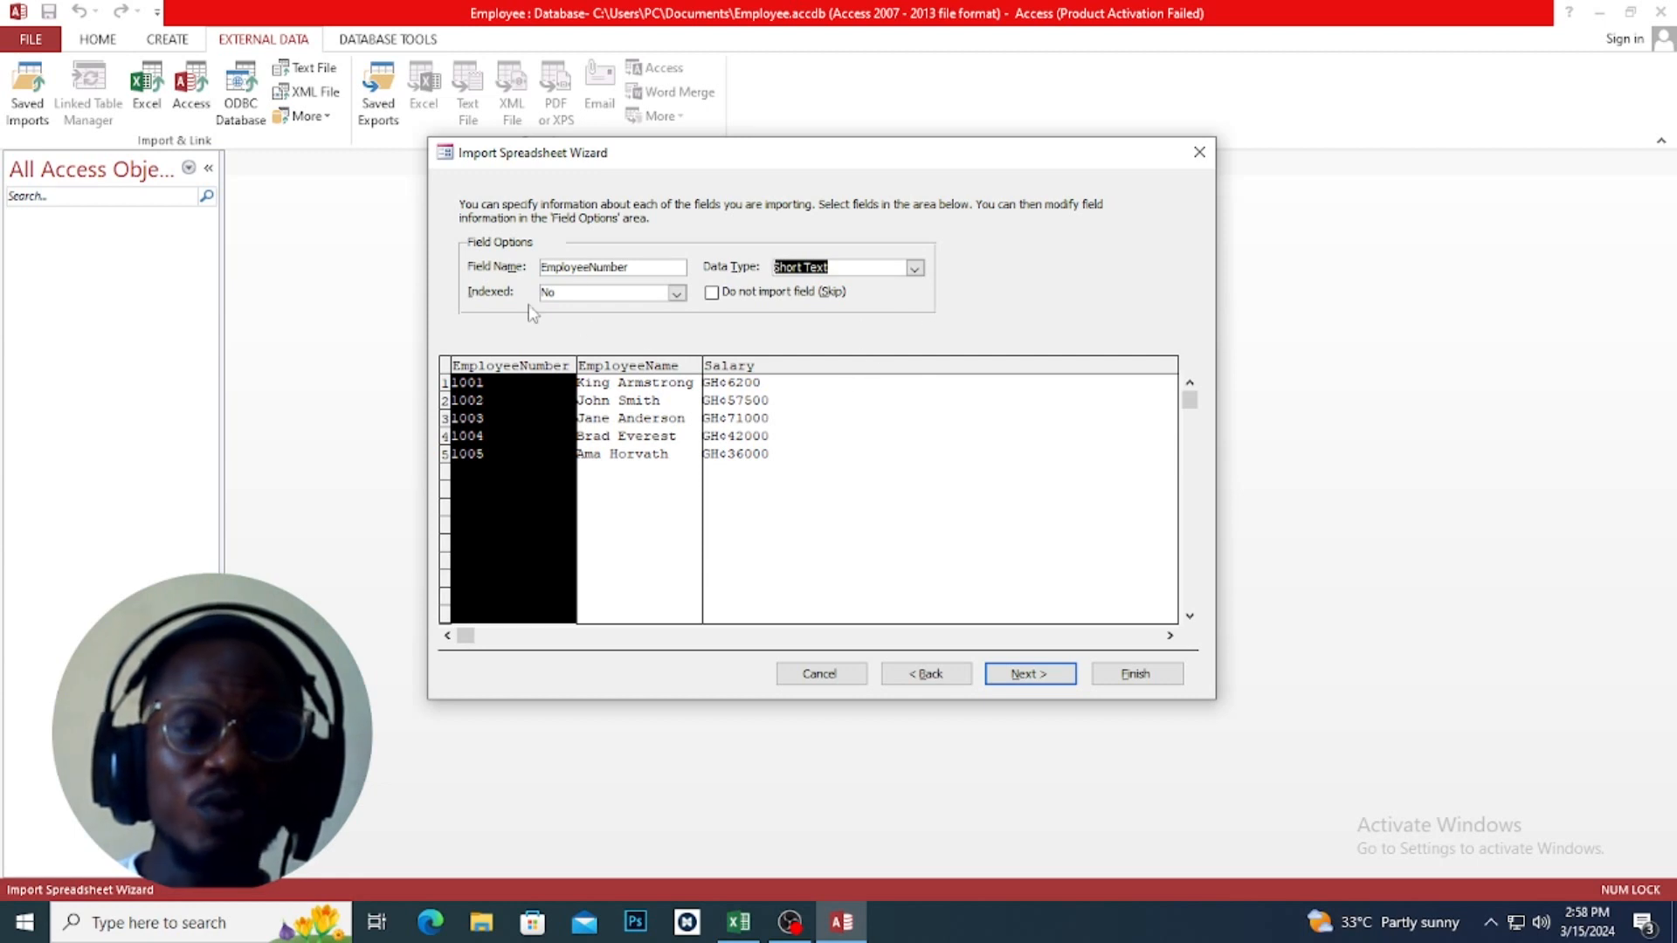
left_click(677, 294)
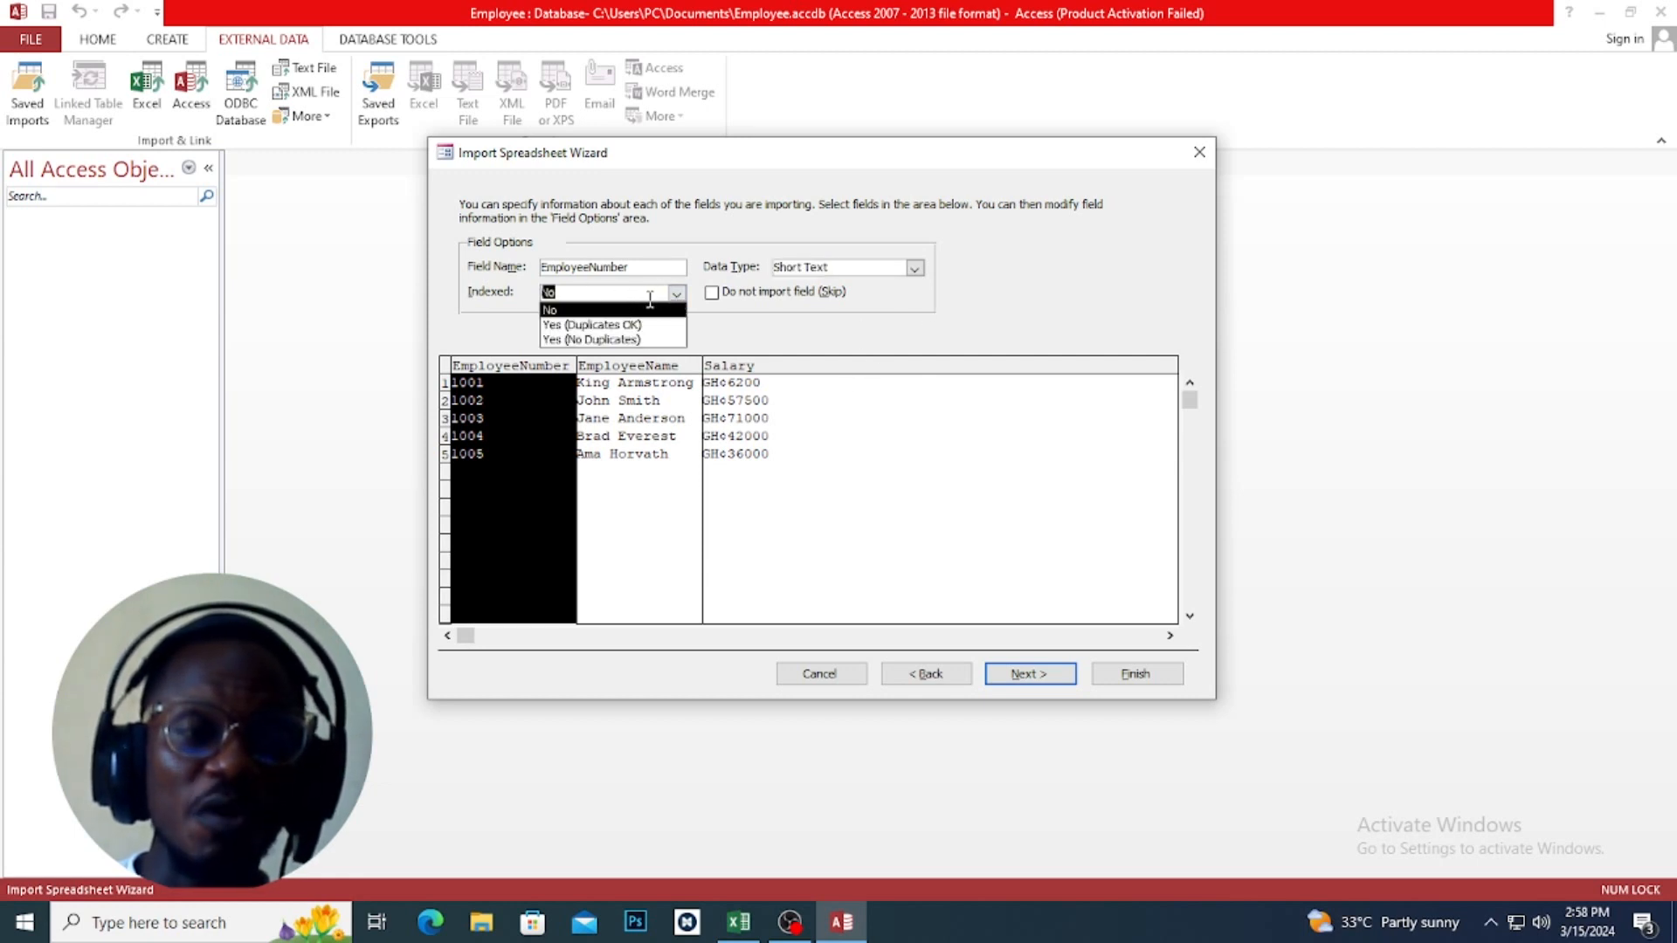
left_click(482, 314)
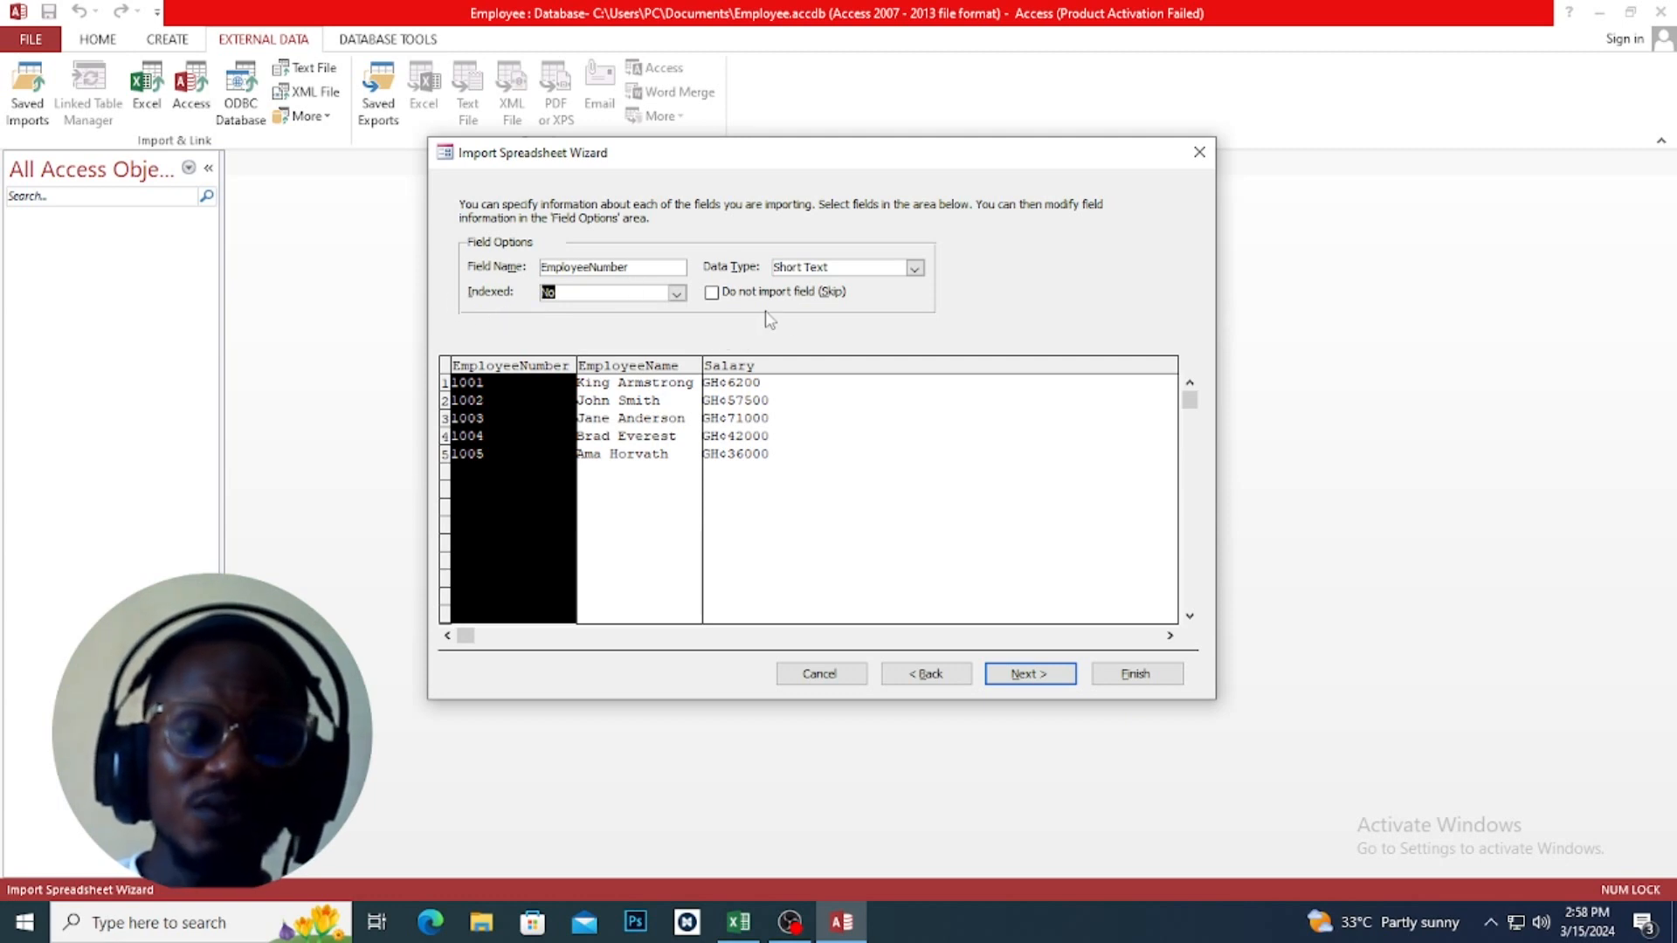
left_click(1024, 675)
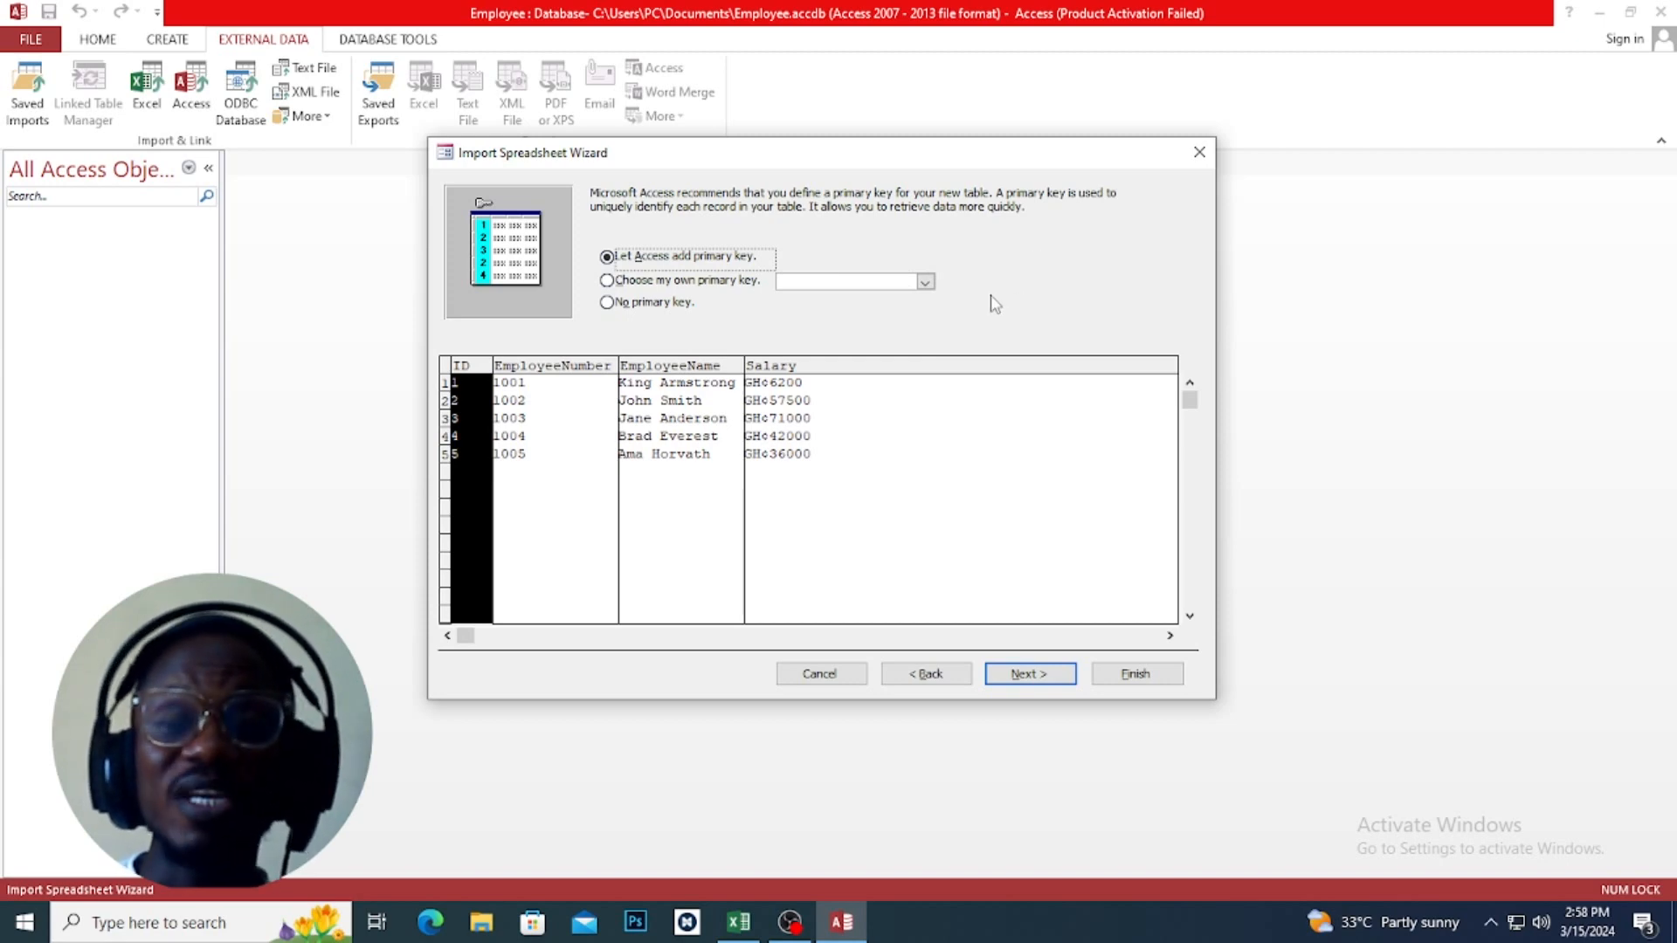
- Choose EmployeeNumber as the table's own primary key and proceed to the wizard's final page
left_click(607, 283)
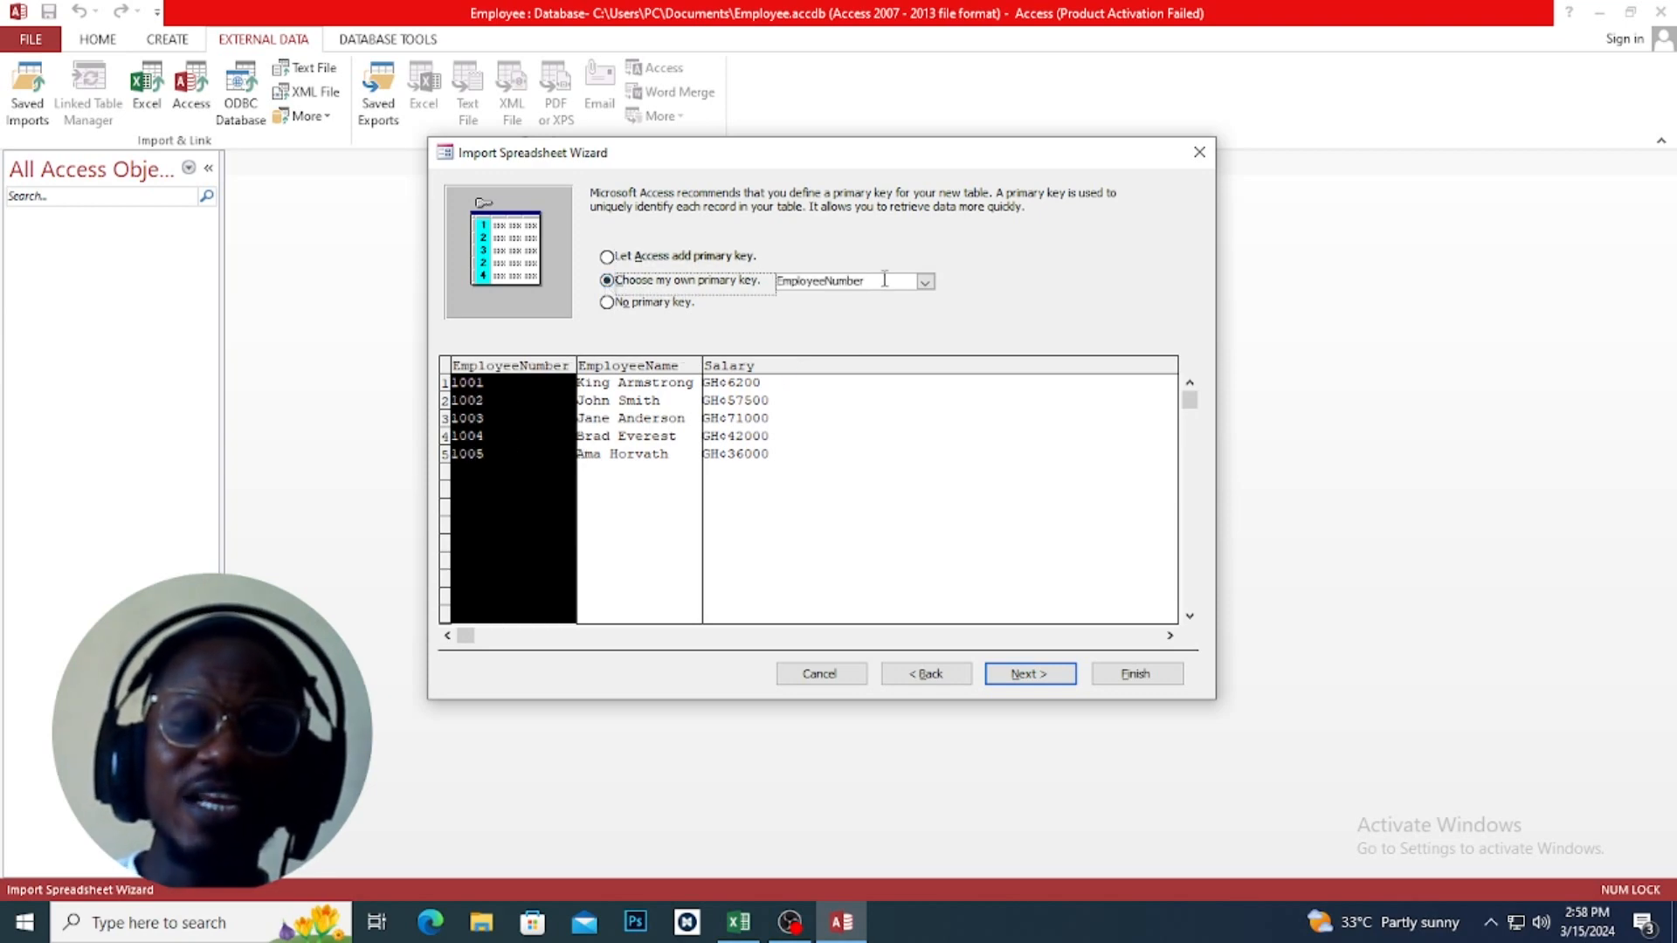
left_click(925, 282)
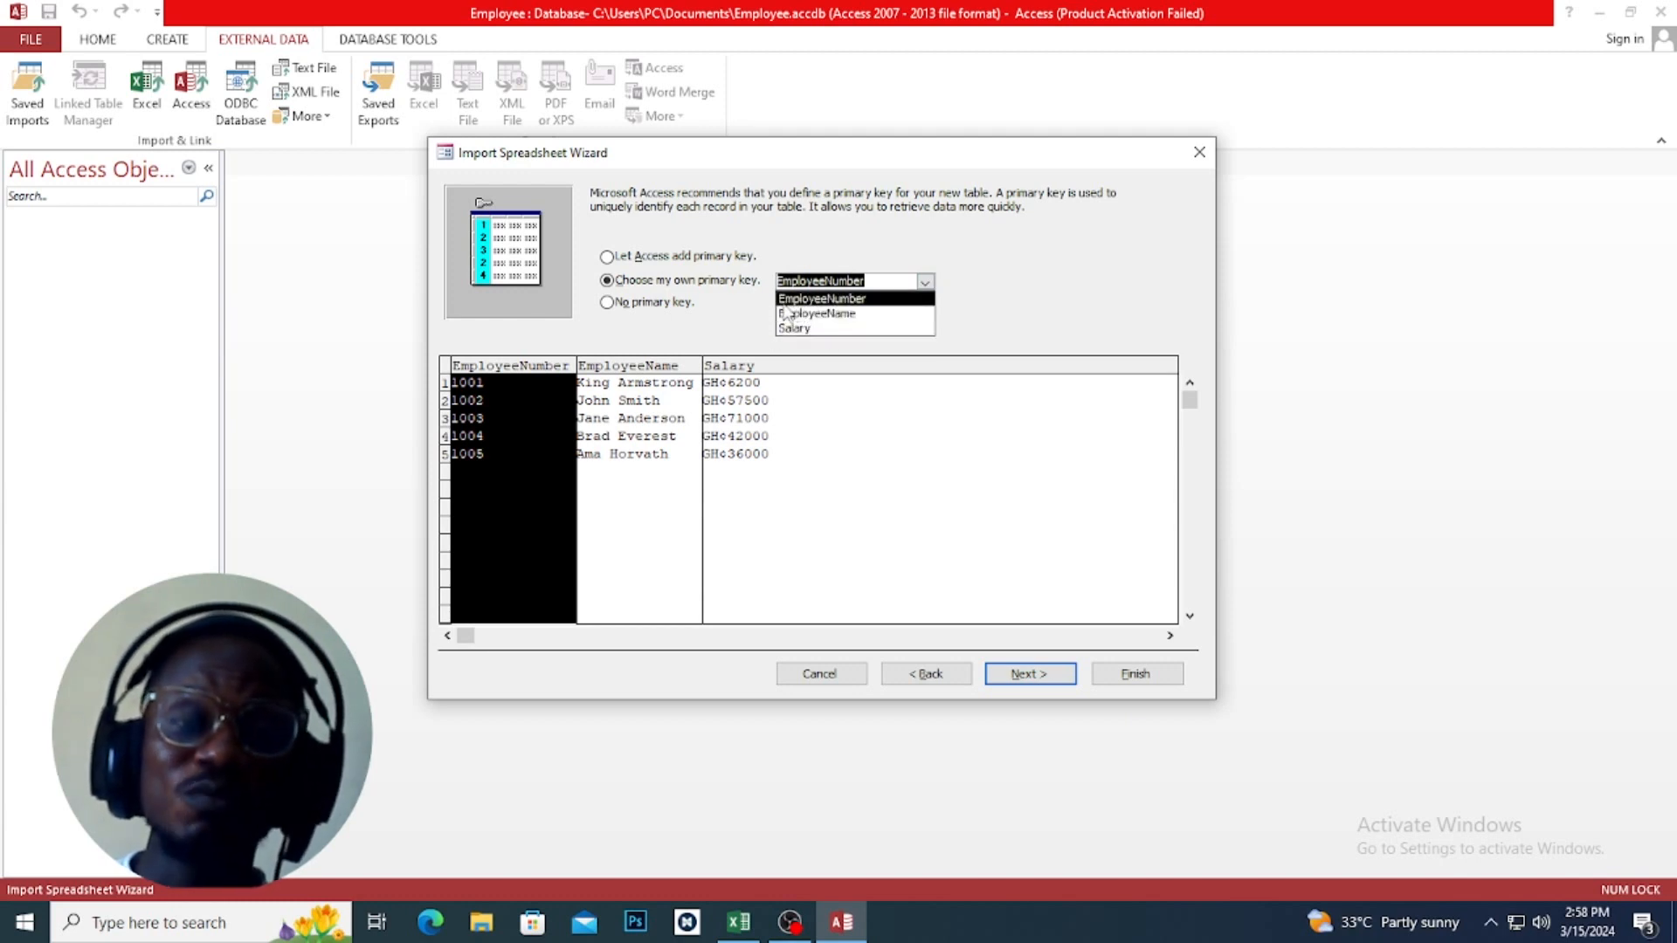
left_click(827, 300)
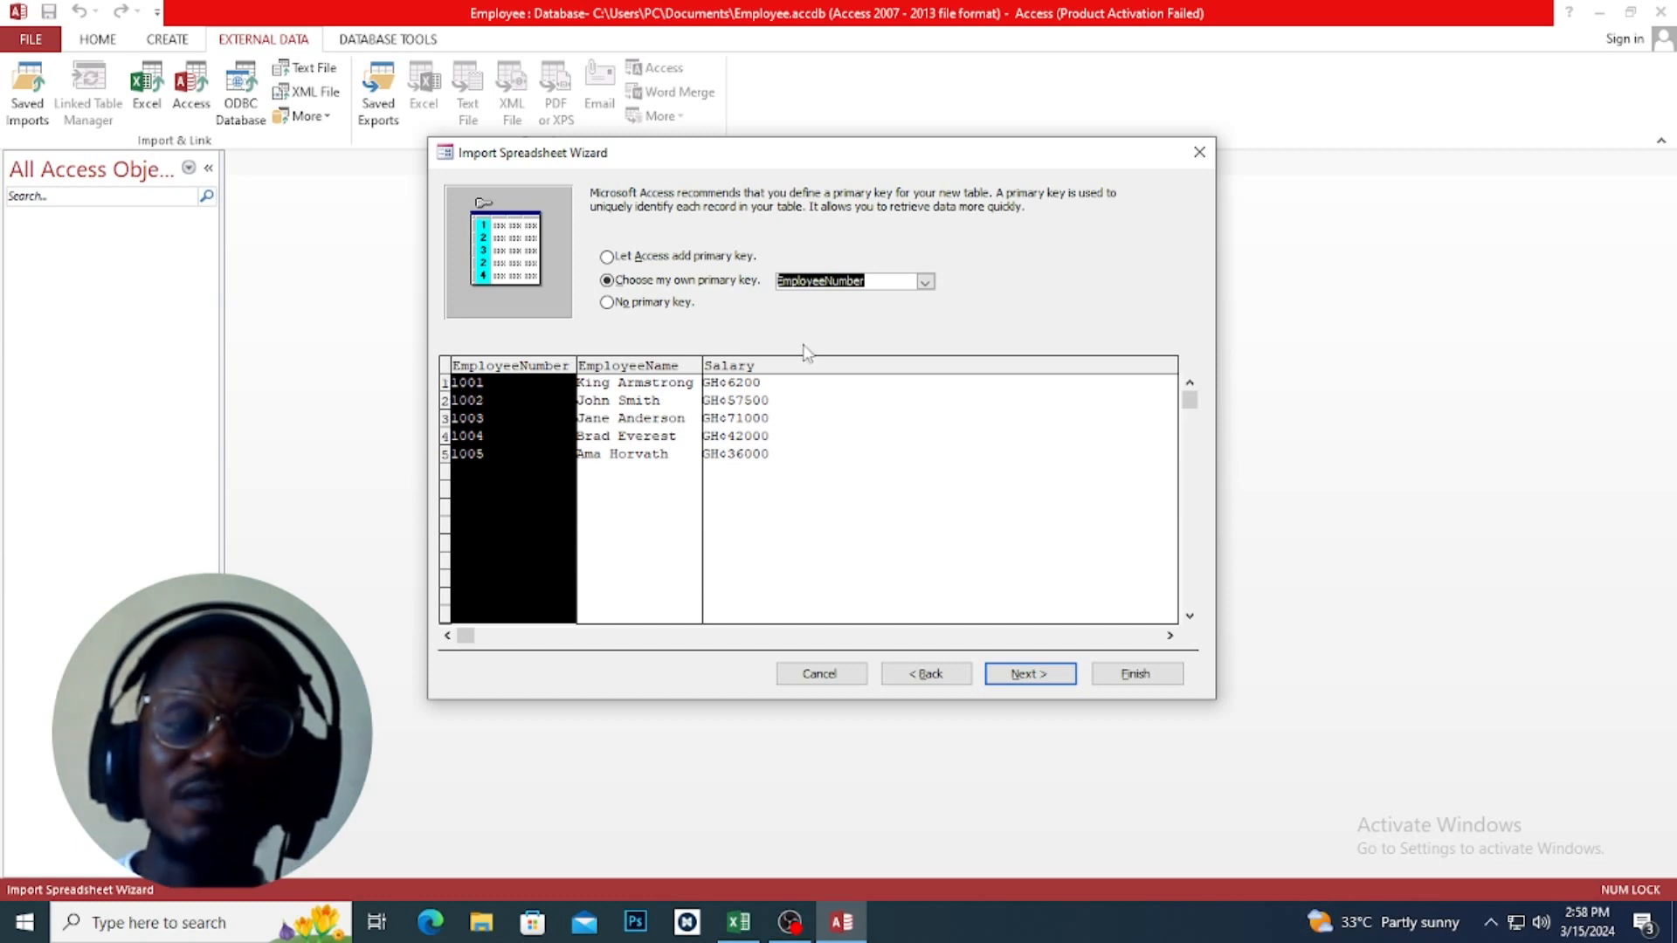
left_click(1040, 678)
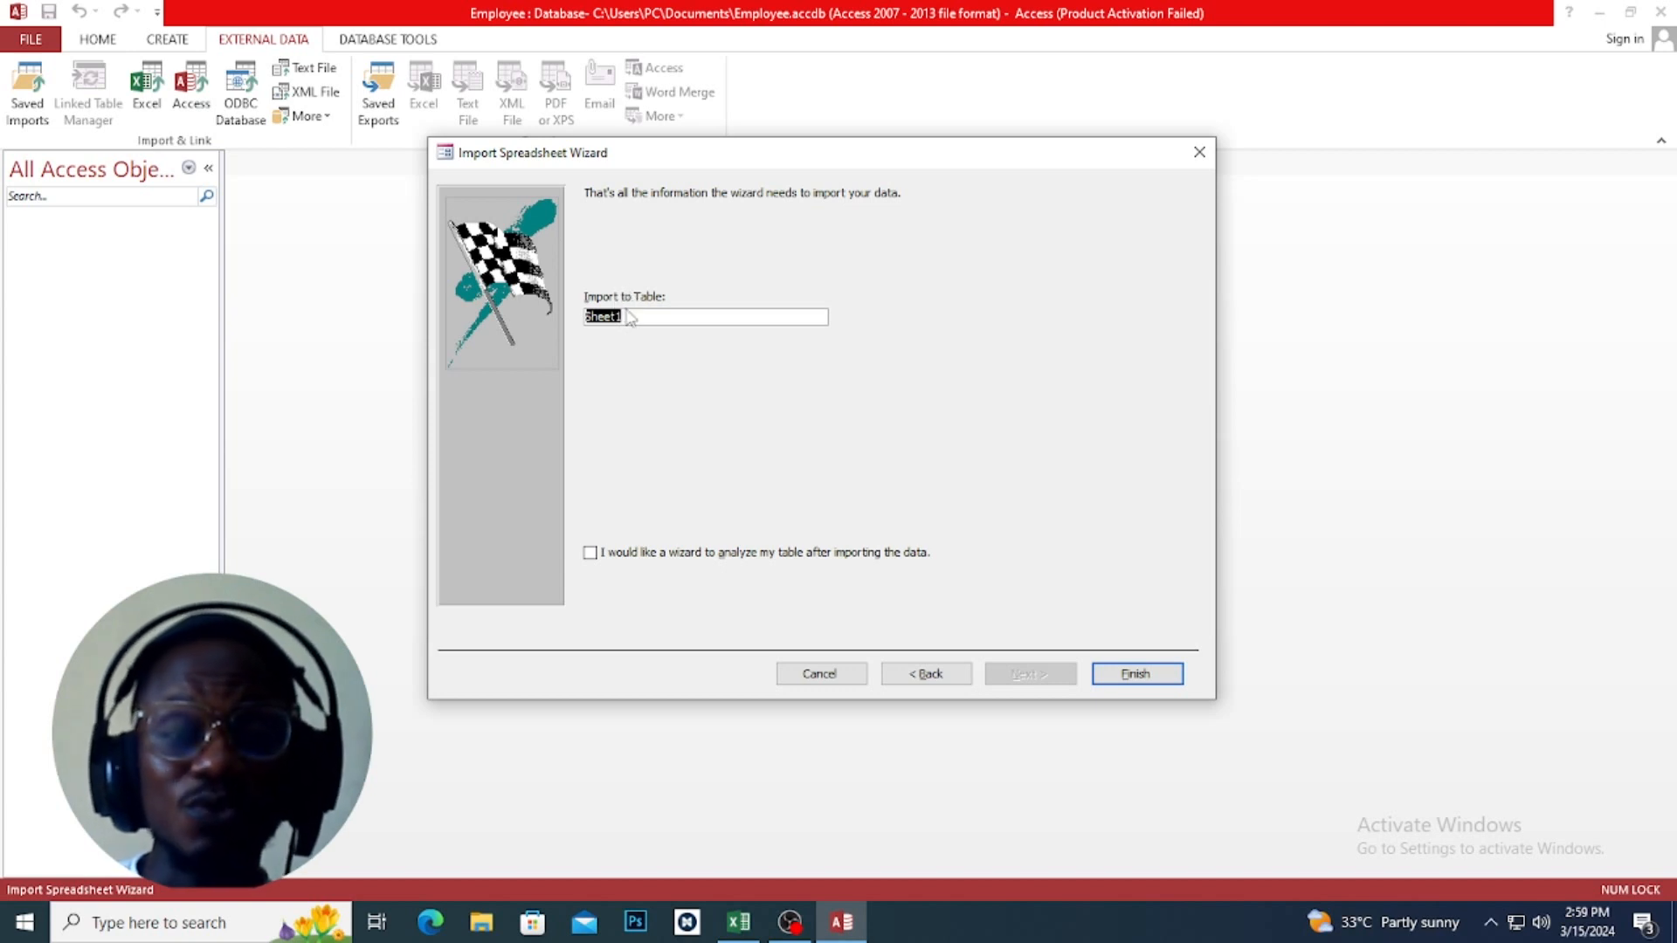
- Name the destination table Employees and finish the import without saving the import steps
type("Employee")
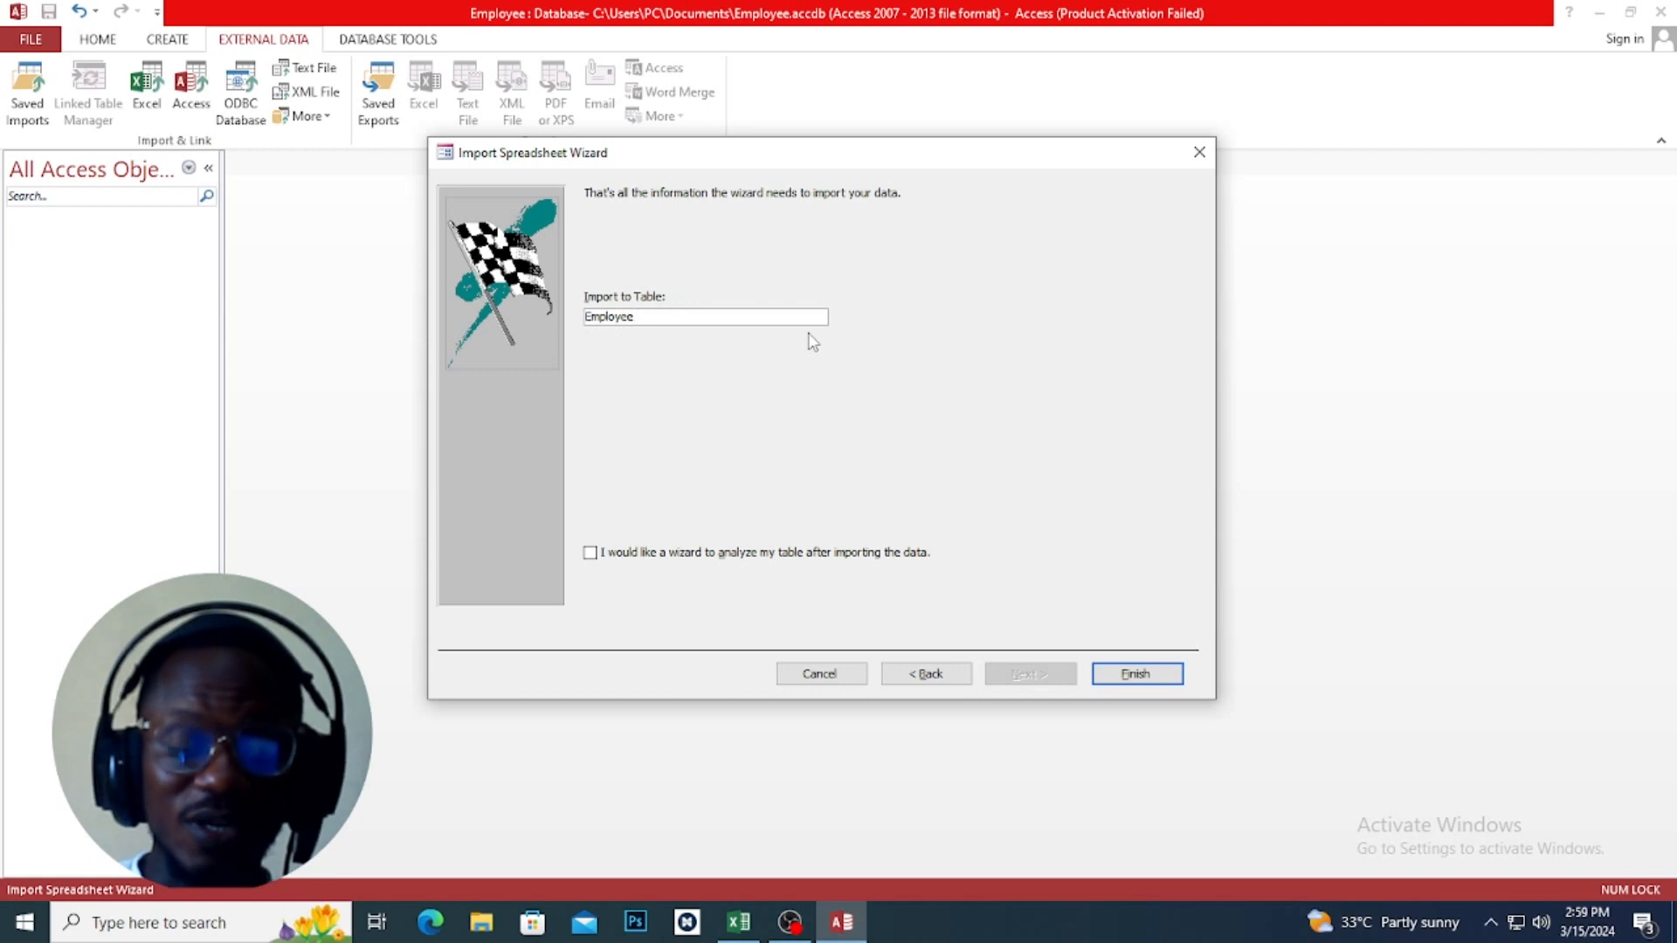
type("s")
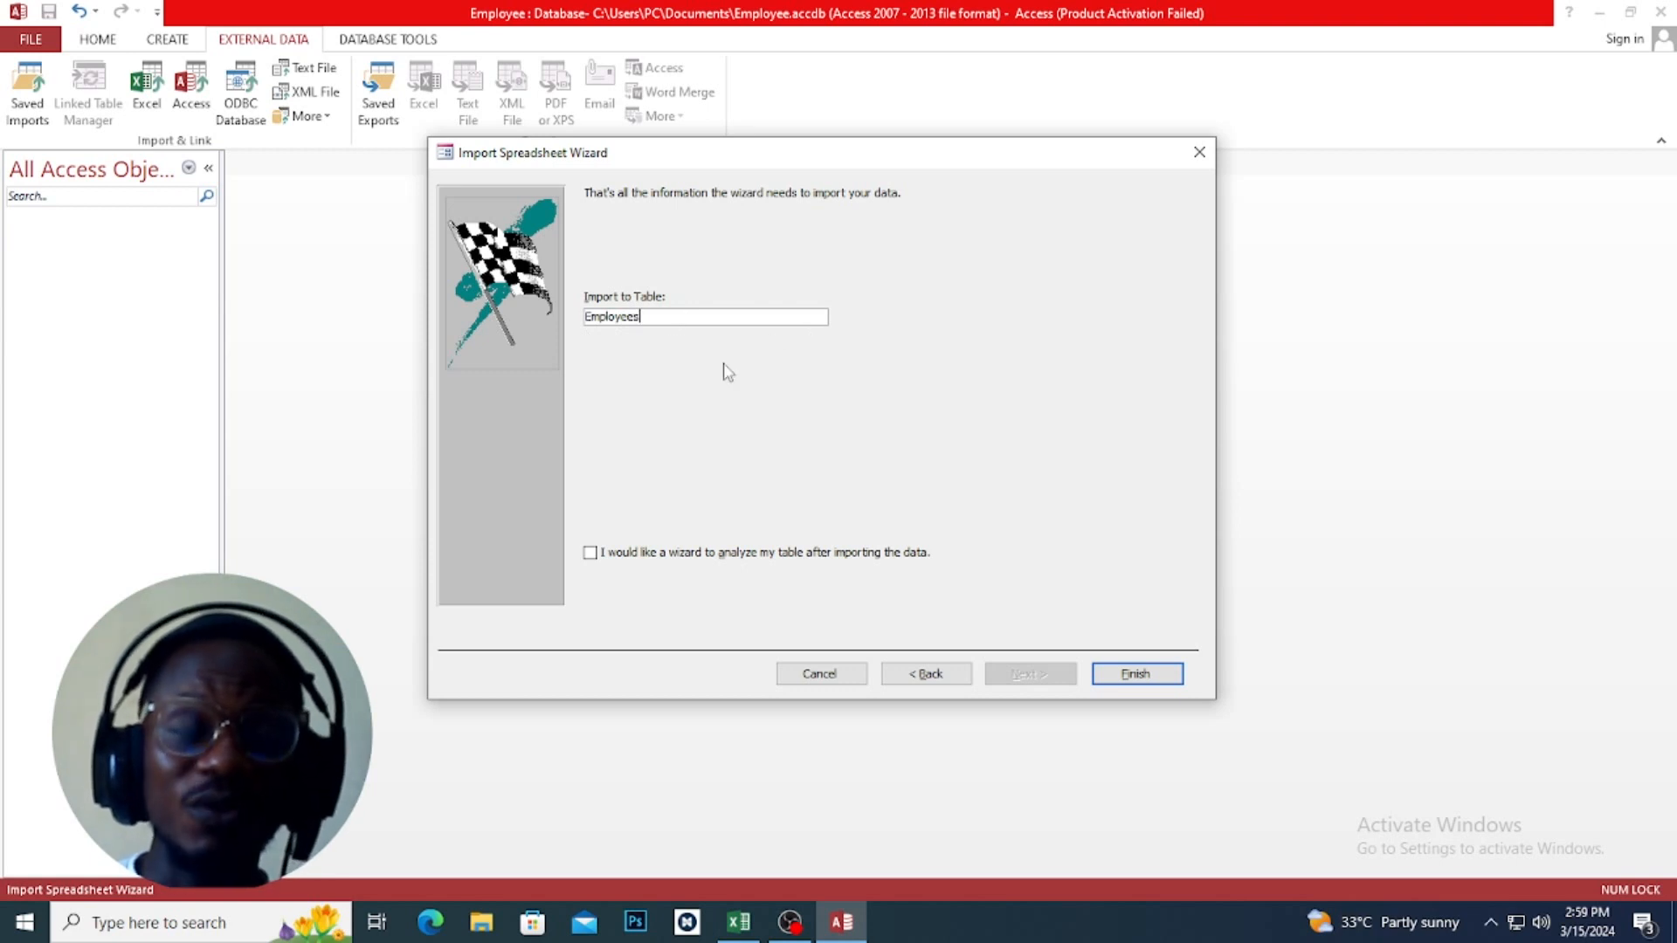
left_click(1136, 675)
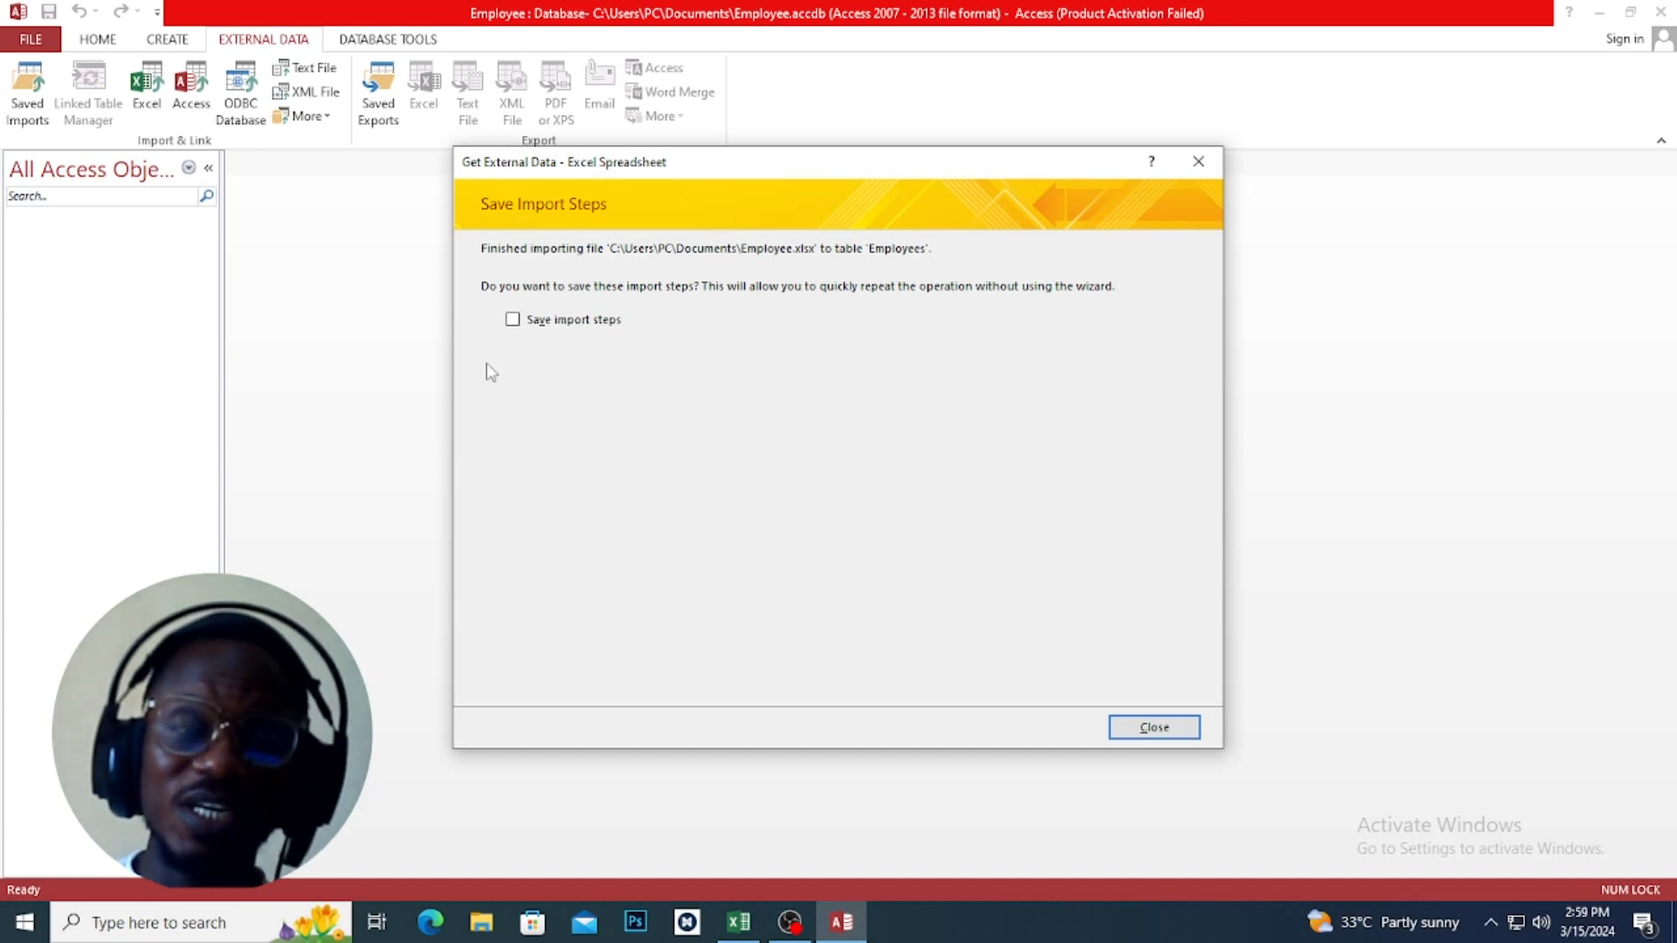
left_click(512, 321)
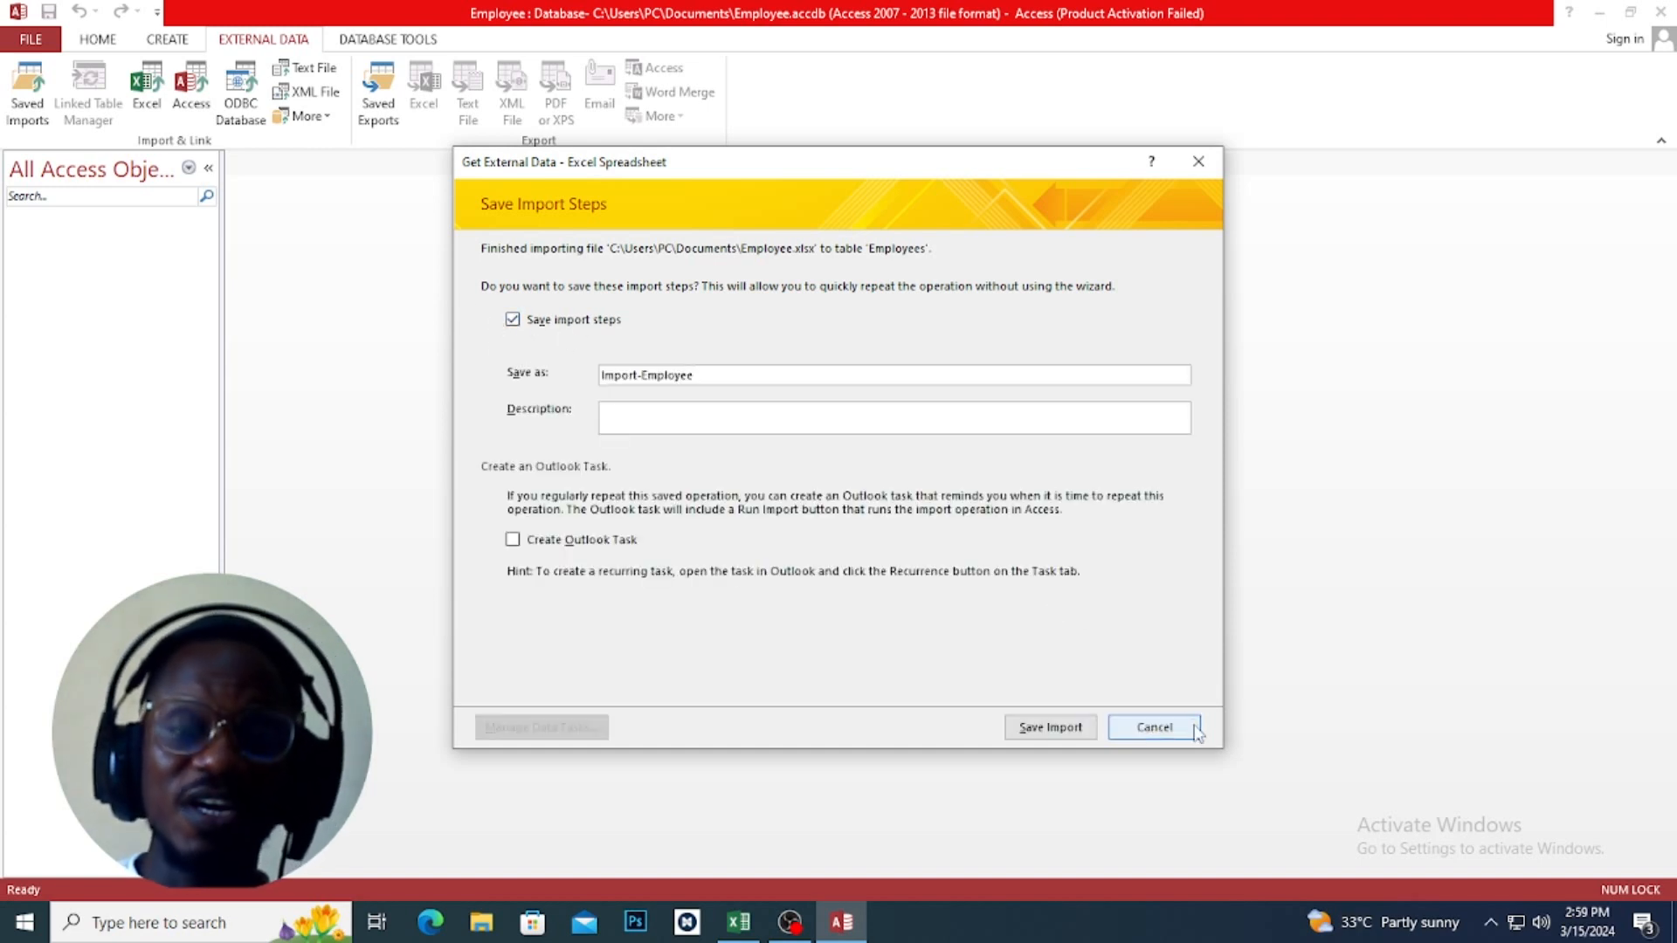
left_click(512, 320)
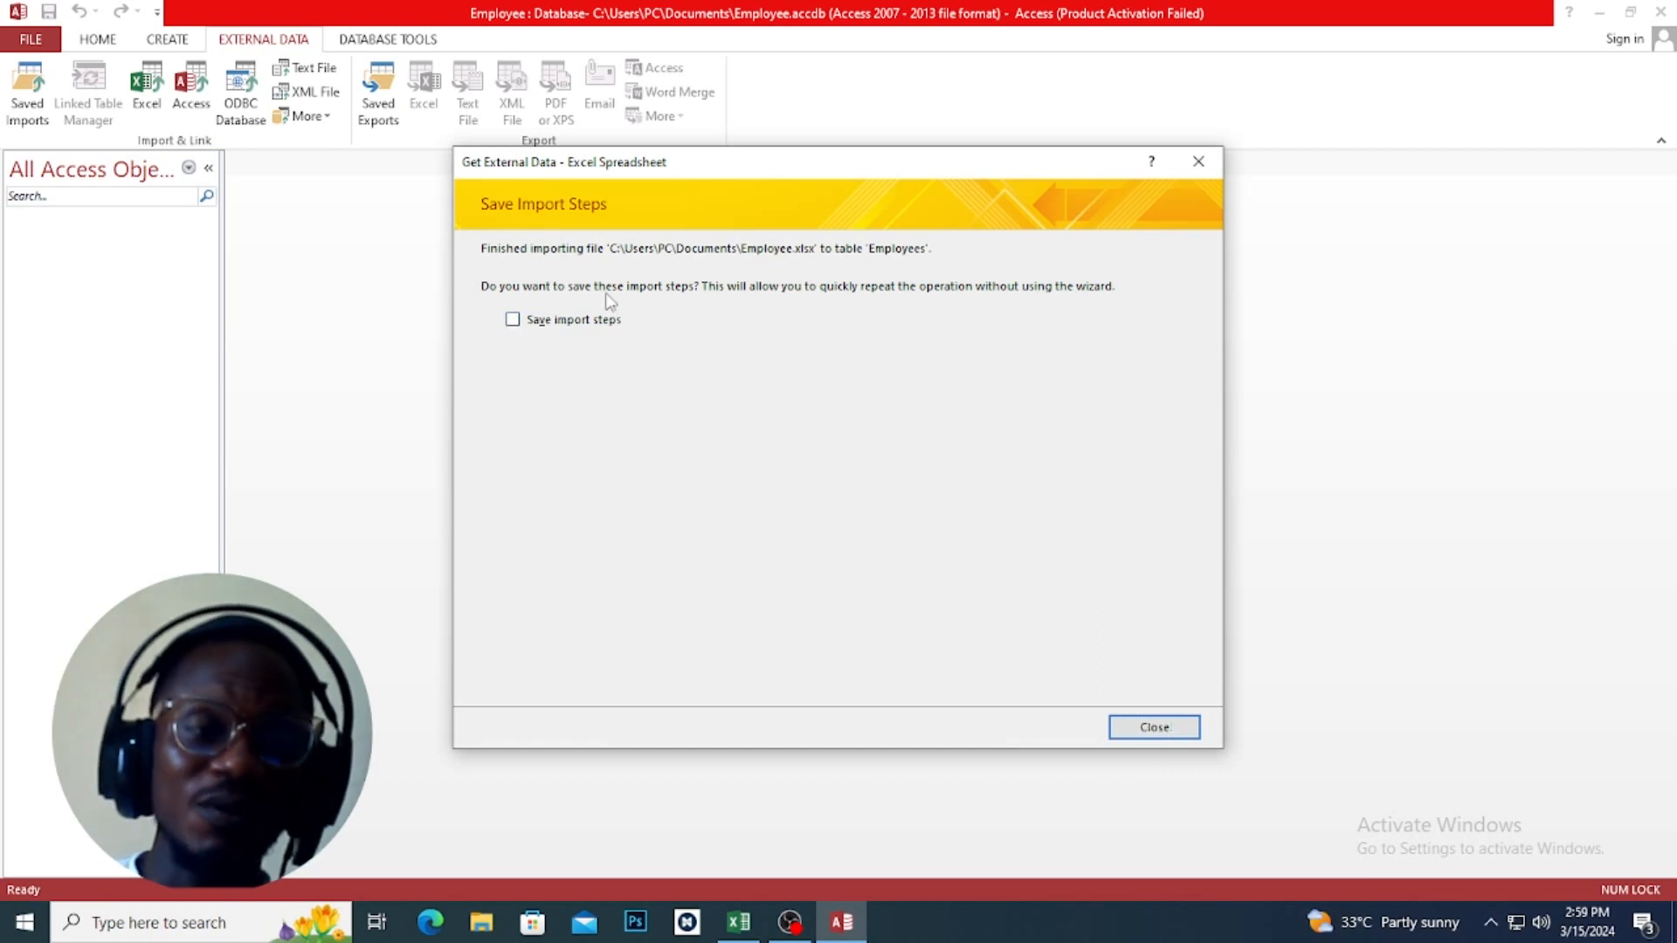
left_click(1155, 728)
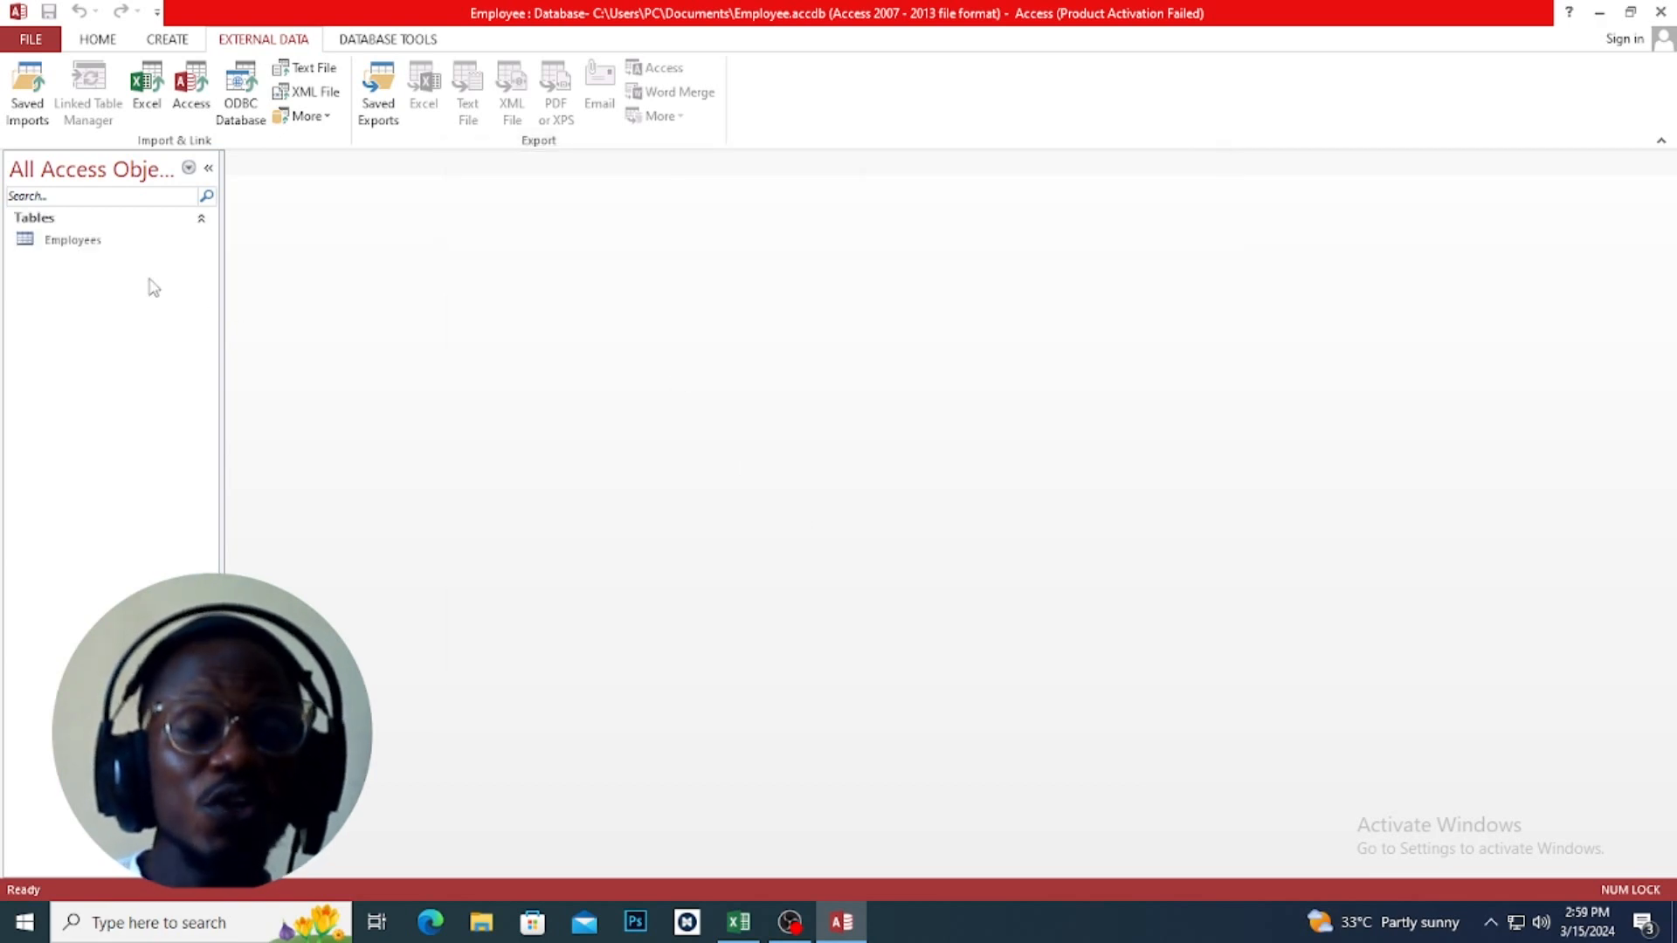
- Open the imported Employees table and fit the EmployeeName column's width to its contents
double_click(64, 247)
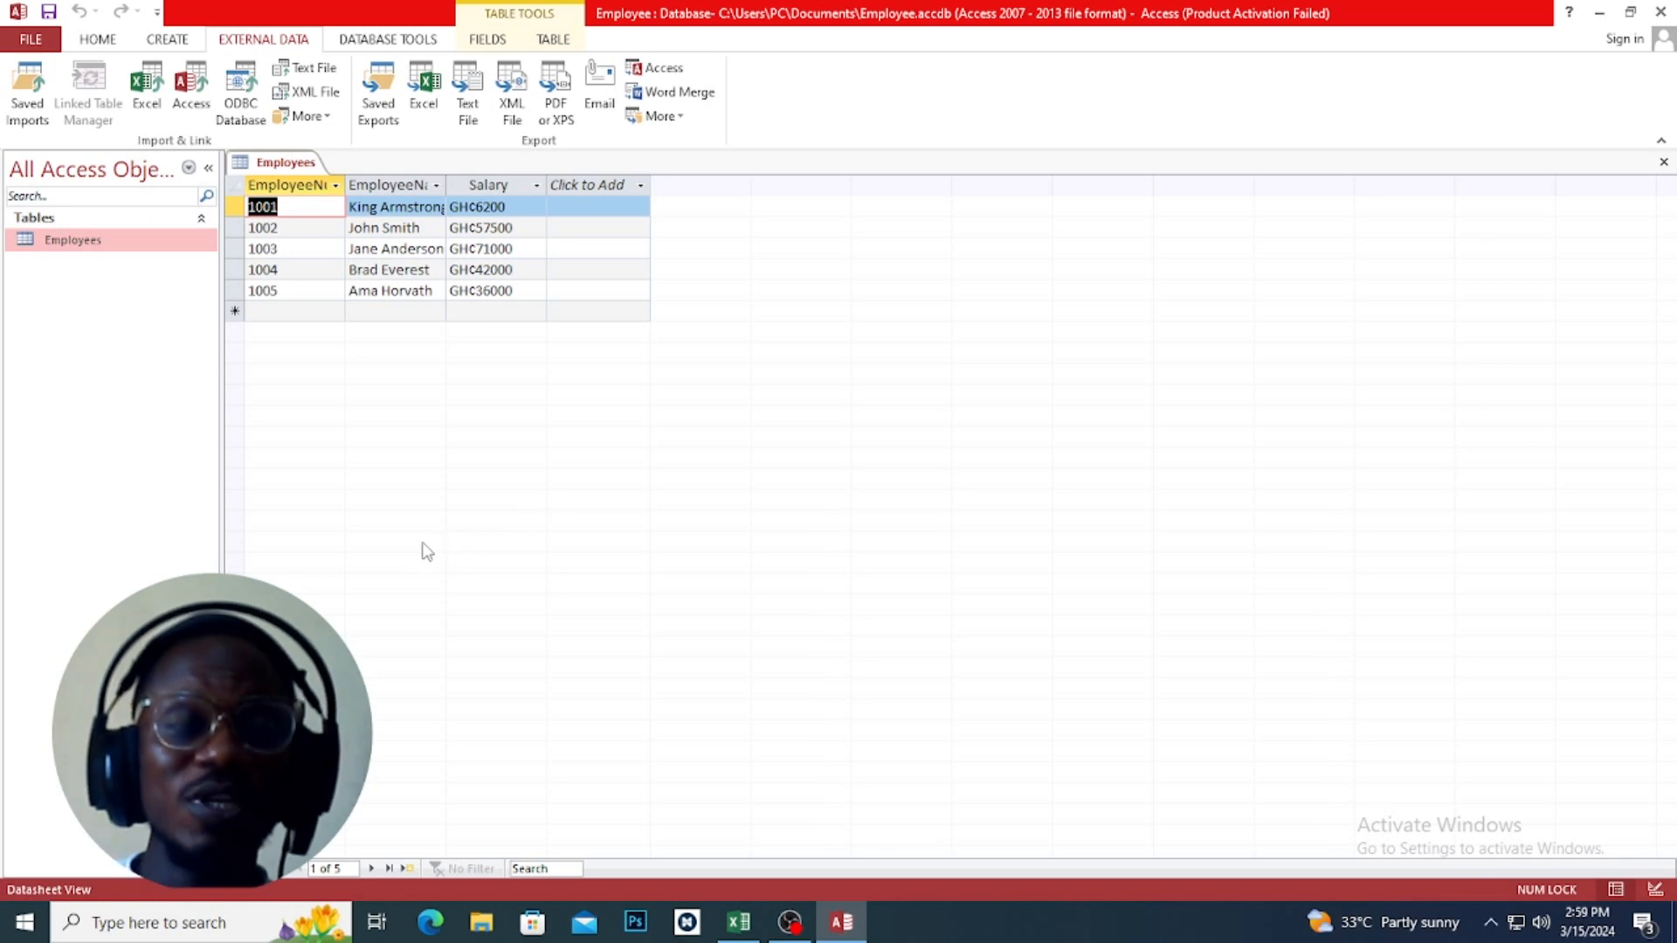
double_click(451, 179)
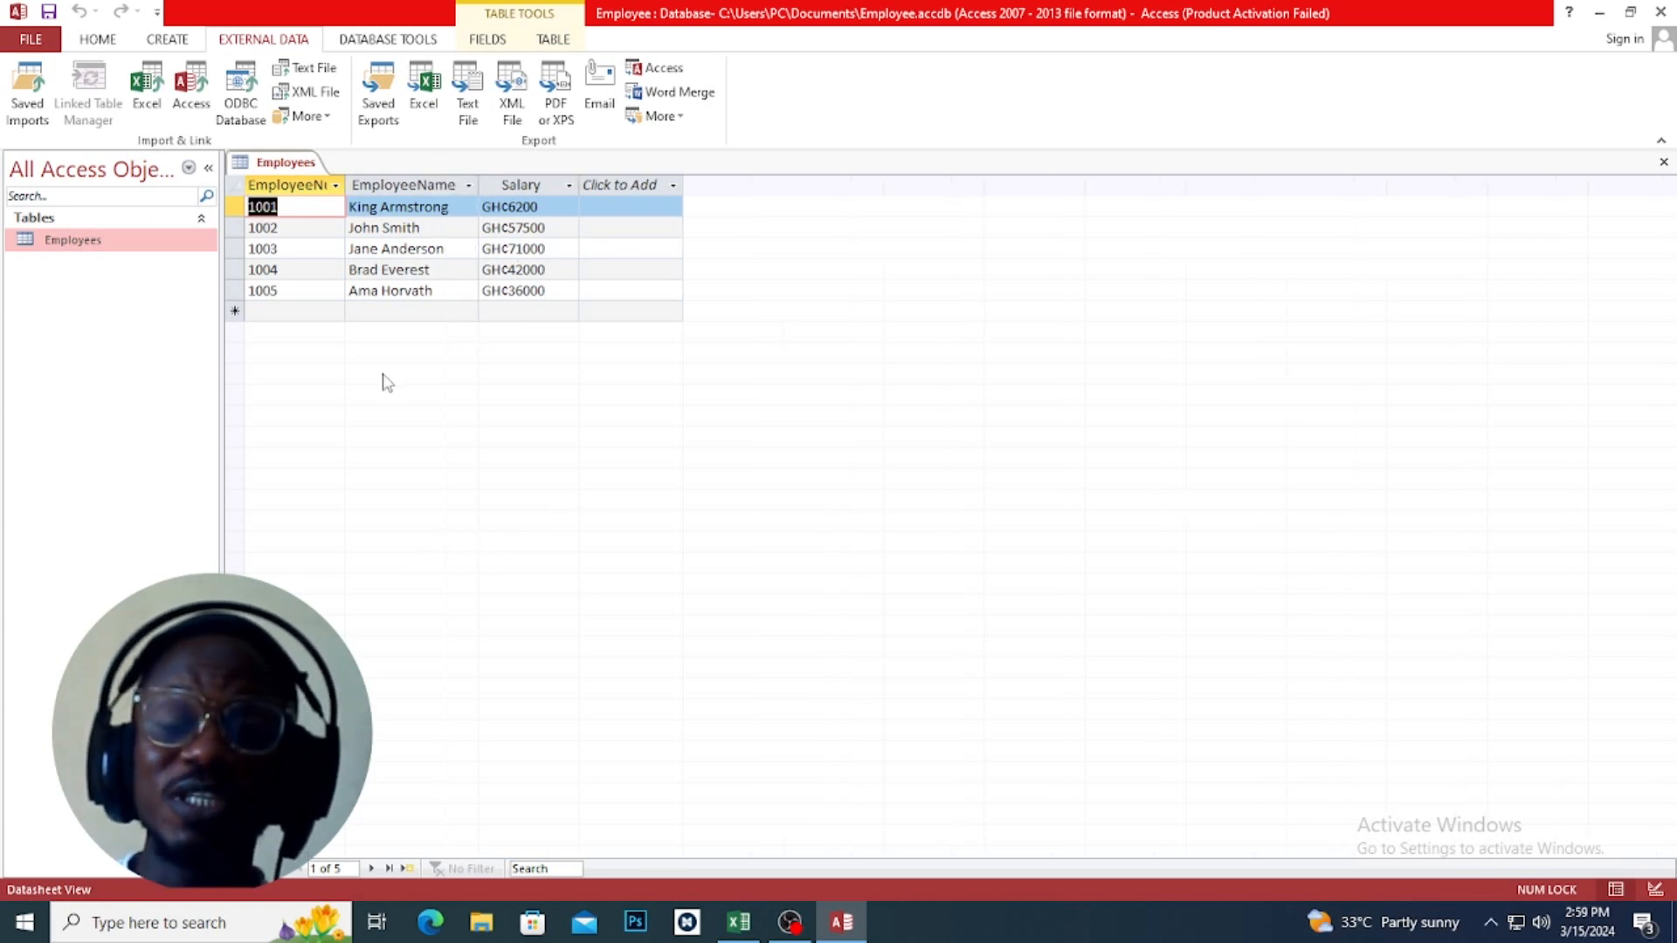